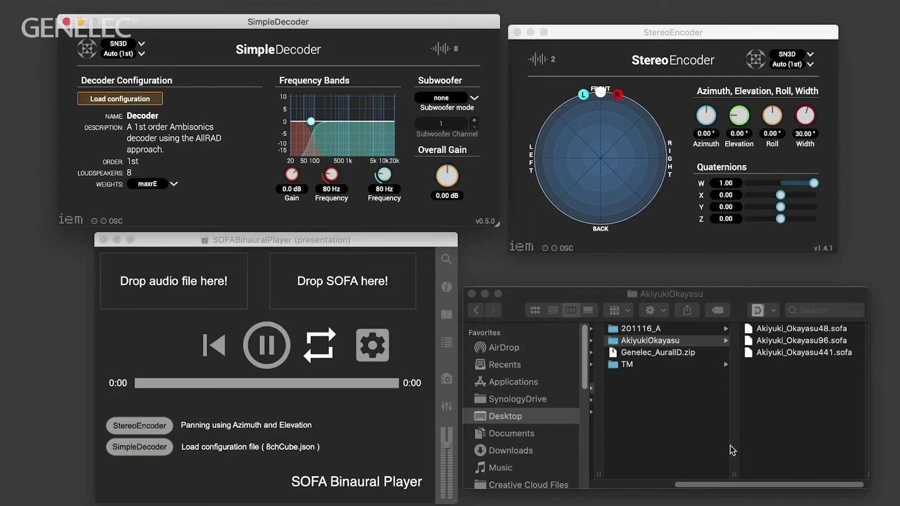
- Load SN_110_cello_ensemble_away_F#m.wav as the audio file and the 48 kHz file from the person-named folder as the SOFA file
left_click_drag(729, 436, 149, 291)
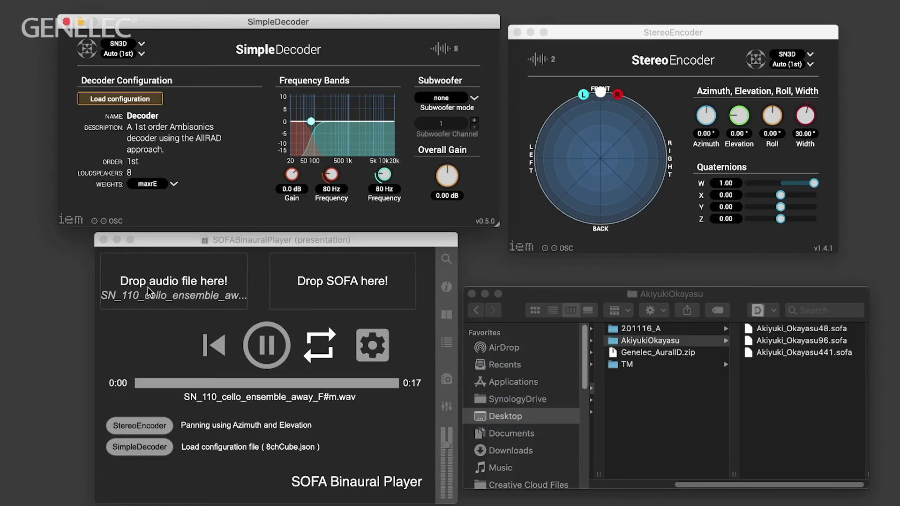
left_click(788, 332)
left_click_drag(787, 333, 347, 281)
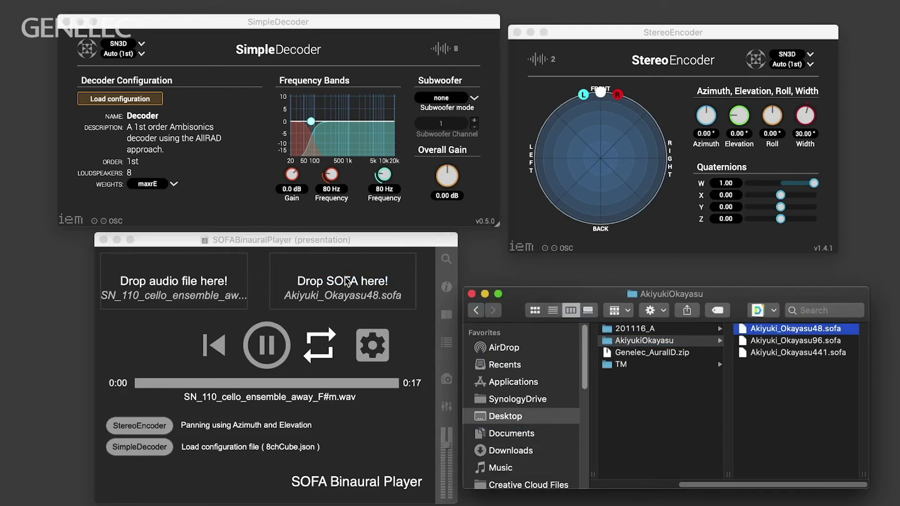
- Play the cello recording and pan the stereo source to the listener's right, at azimuth about -82° and elevation about 35°
left_click(268, 346)
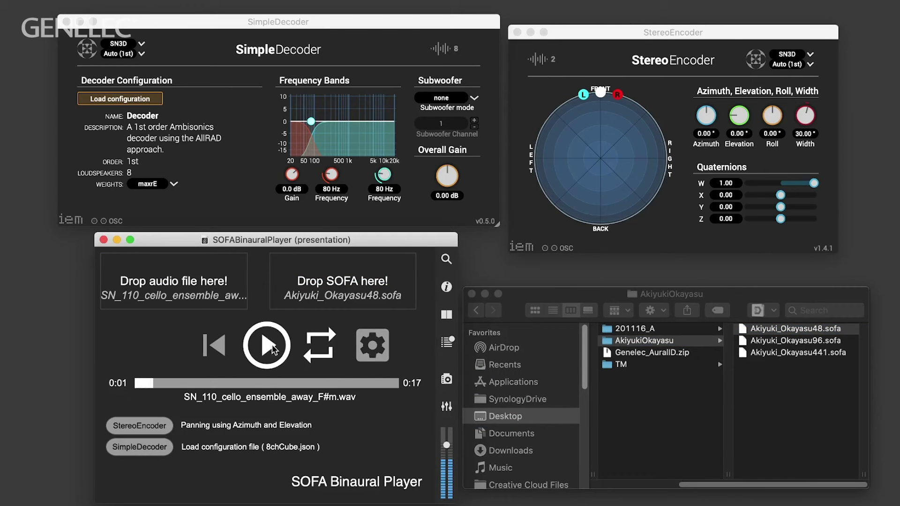
left_click_drag(604, 95, 654, 150)
- Swap in TM48.sofa from the TM folder and pan the source to the front, at azimuth about 1° and elevation about 36°
left_click(671, 365)
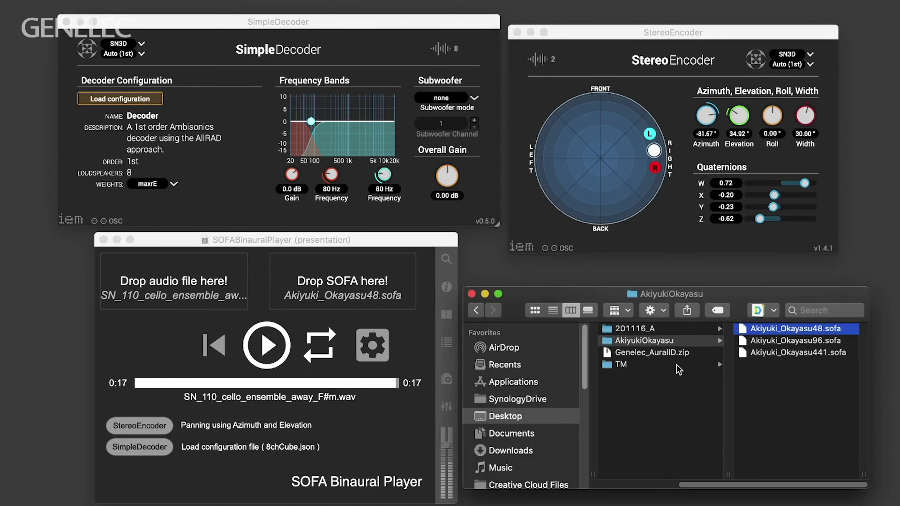
left_click(680, 367)
left_click(774, 331)
left_click_drag(774, 330, 375, 286)
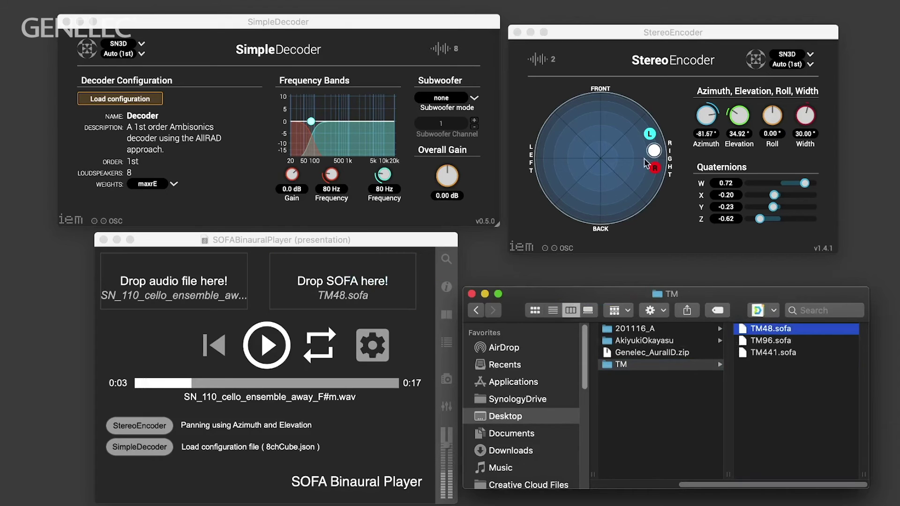
left_click_drag(654, 150, 600, 105)
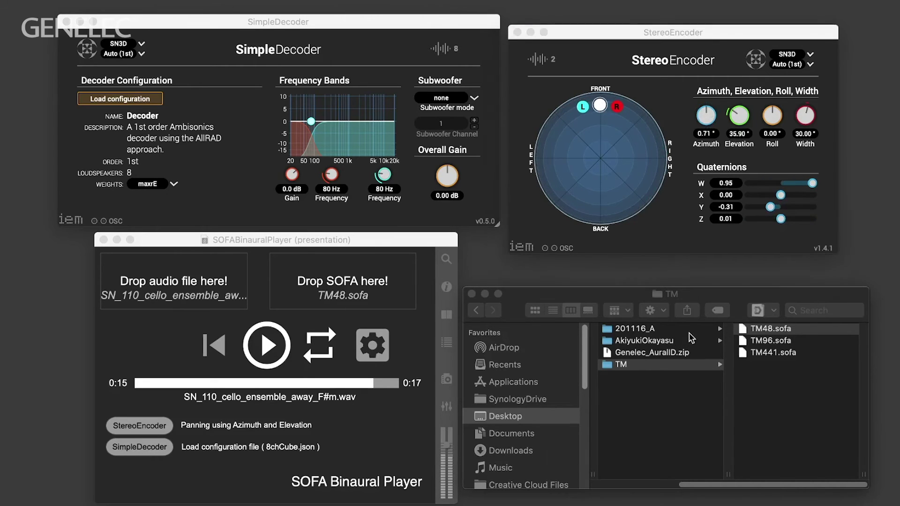
- Swap in A_48000.sofa from the 201116_A folder and pan the source to azimuth about 3° and elevation about 24°
left_click(642, 328)
left_click(769, 341)
left_click_drag(768, 345, 361, 289)
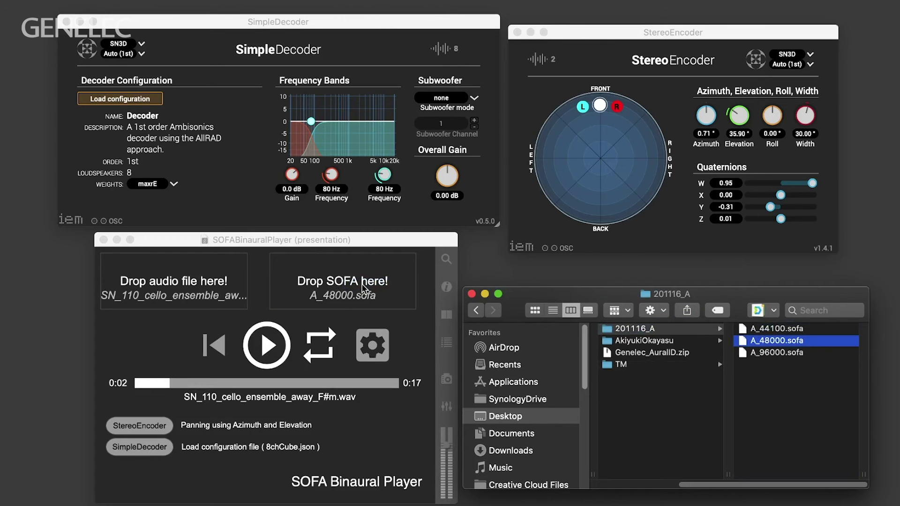
mouse_move(599, 108)
left_mouse_down()
mouse_move(559, 133)
mouse_move(549, 181)
mouse_move(565, 199)
mouse_move(611, 215)
mouse_move(640, 195)
mouse_move(658, 156)
mouse_move(649, 123)
mouse_move(596, 98)
left_mouse_up()
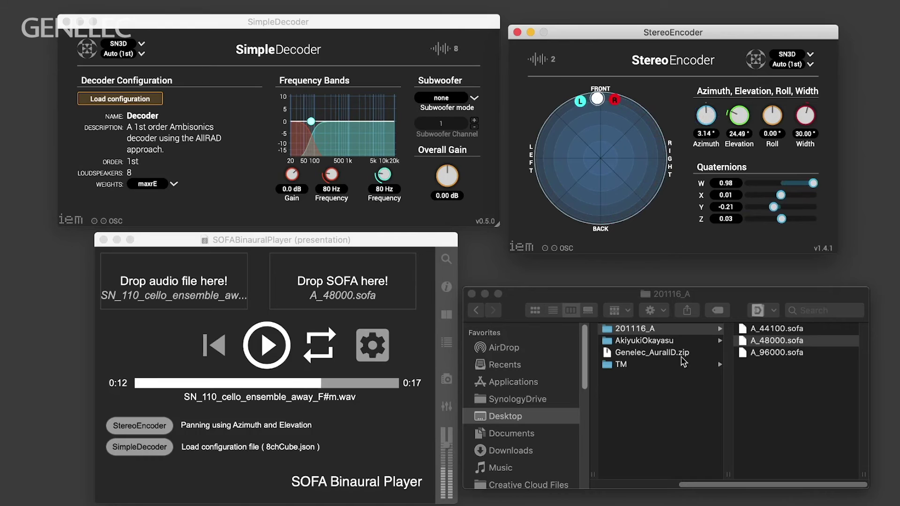
- Reload the 48 kHz SOFA file from the person-named folder and pan the source to azimuth about 1° and elevation about 36°
left_click(726, 340)
left_click(714, 342)
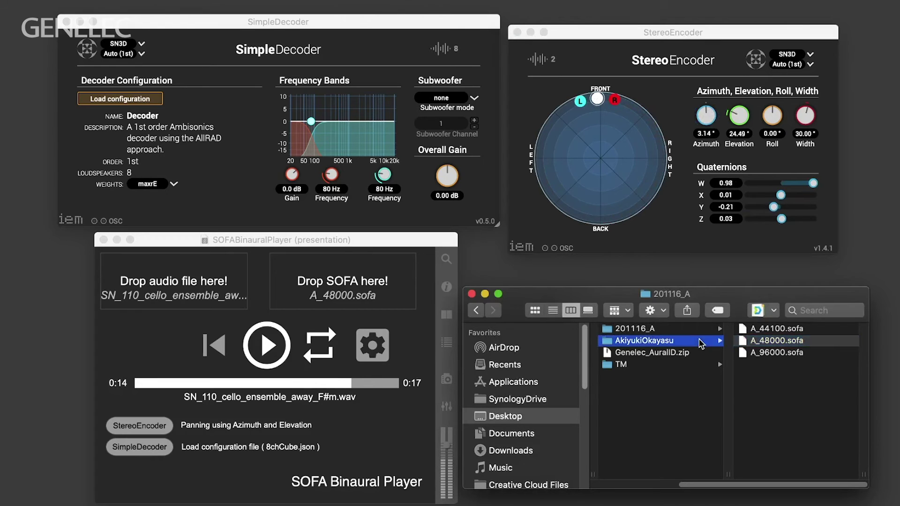
left_click(794, 329)
left_click_drag(795, 330, 365, 286)
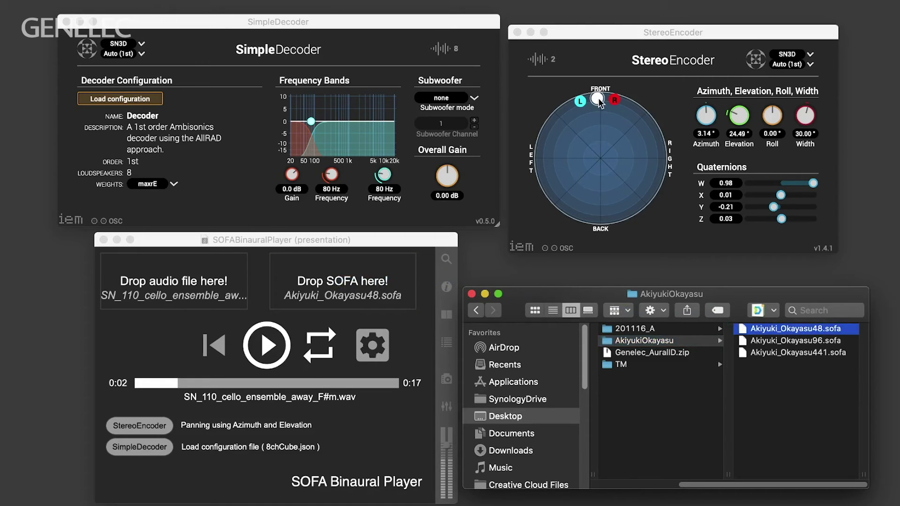
mouse_move(598, 103)
left_mouse_down()
mouse_move(544, 136)
mouse_move(542, 144)
mouse_move(574, 115)
mouse_move(550, 141)
mouse_move(558, 194)
mouse_move(585, 211)
mouse_move(638, 210)
mouse_move(653, 164)
mouse_move(641, 118)
mouse_move(599, 105)
left_mouse_up()
- Reload TM48.sofa, pan the source to azimuth 0° and elevation about 42°, and stop the cello playback
left_click(695, 371)
left_click(695, 366)
left_click_drag(769, 330, 364, 277)
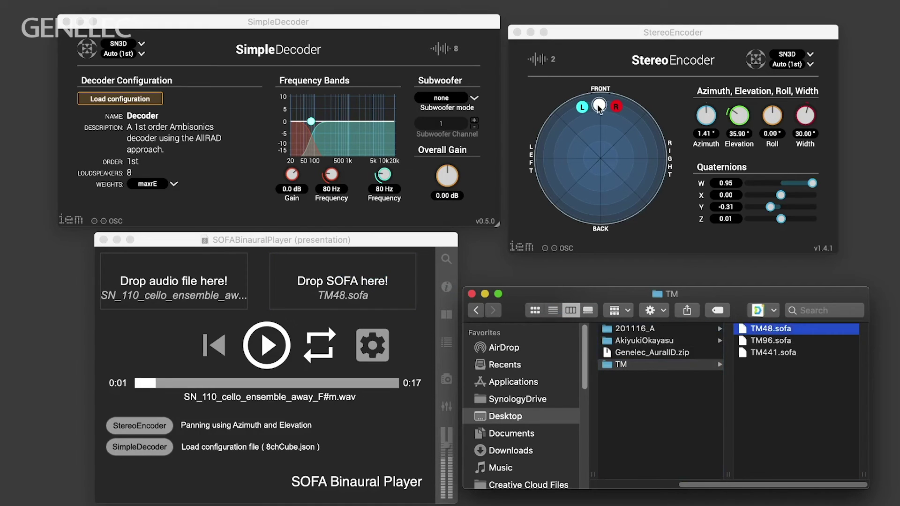
mouse_move(601, 109)
left_mouse_down()
mouse_move(564, 129)
mouse_move(549, 163)
mouse_move(569, 208)
mouse_move(605, 217)
mouse_move(626, 213)
mouse_move(656, 175)
mouse_move(632, 109)
mouse_move(614, 99)
mouse_move(583, 111)
mouse_move(565, 185)
mouse_move(568, 209)
mouse_move(589, 215)
mouse_move(643, 178)
mouse_move(650, 151)
mouse_move(640, 125)
mouse_move(615, 106)
mouse_move(579, 113)
mouse_move(542, 145)
mouse_move(600, 109)
left_mouse_up()
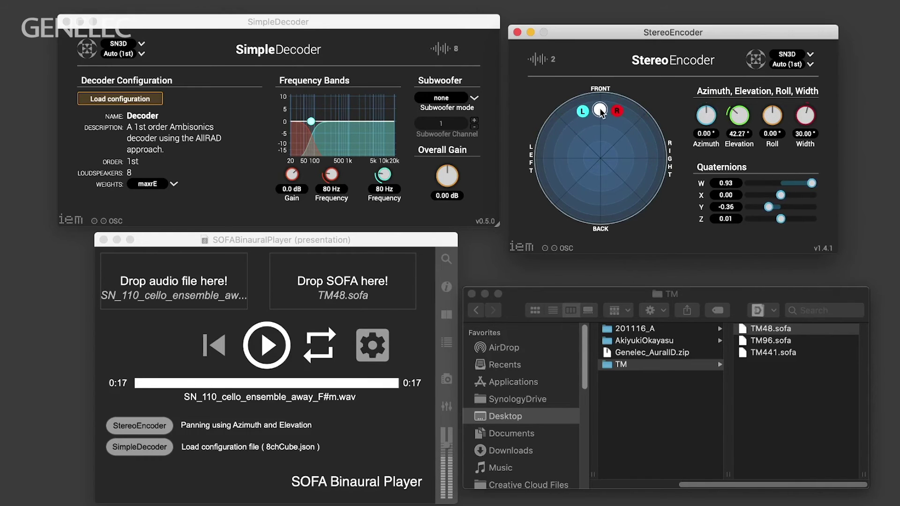
left_click(261, 347)
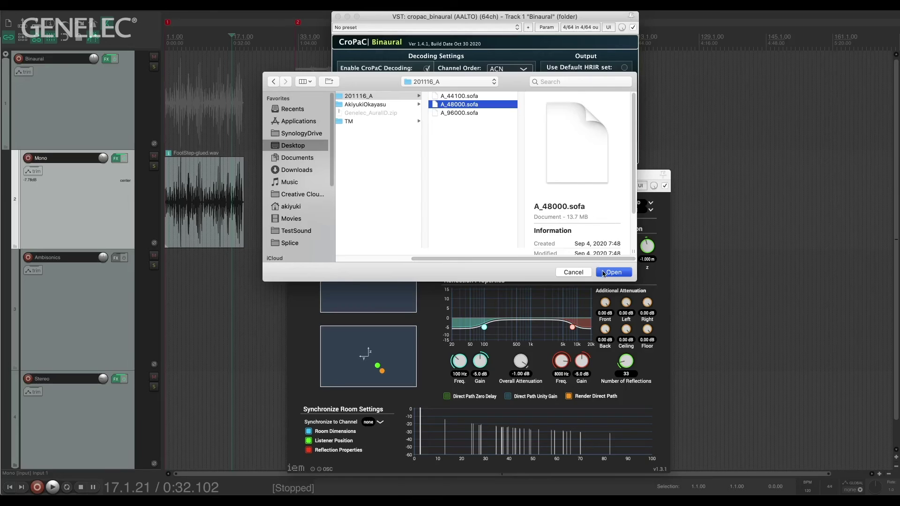
- In REAPER, load A_48000.sofa from the 201116_A folder as the CroPaC Binaural decoder's HRIR set
left_click(604, 273)
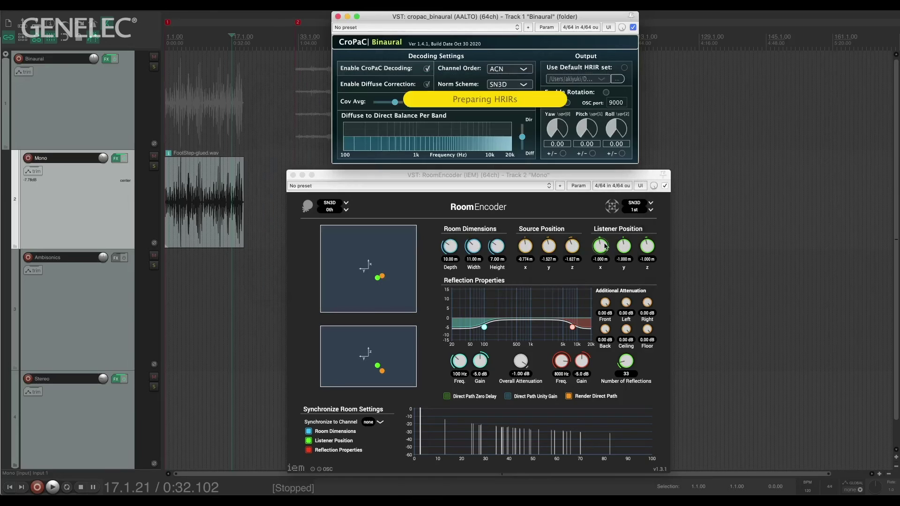
- Load TM48.sofa from the SOFA/TM folder as the binaural decoder's HRIR set
left_click(618, 80)
left_click(473, 83)
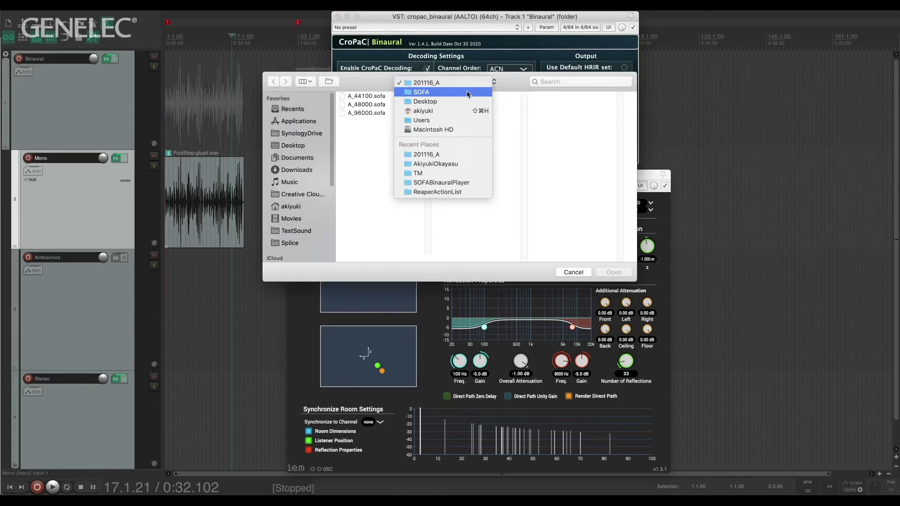
left_click(467, 92)
left_click(477, 123)
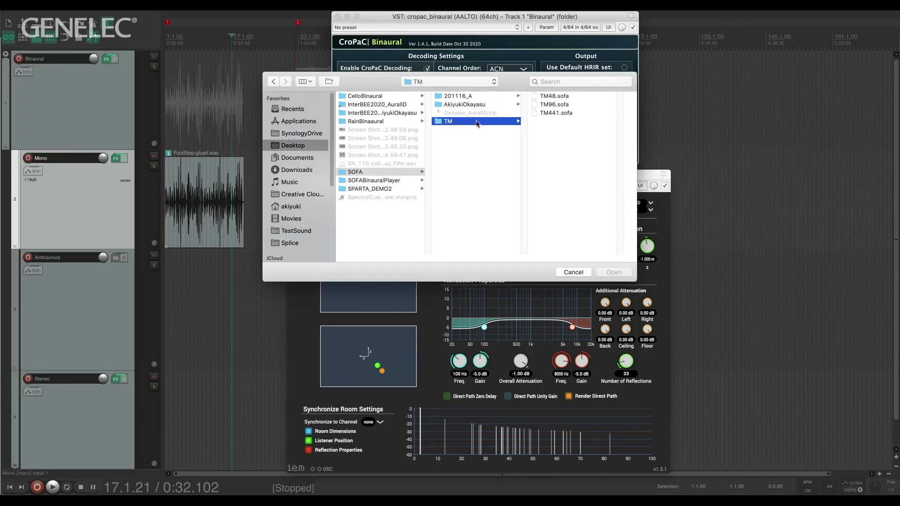
left_click(555, 96)
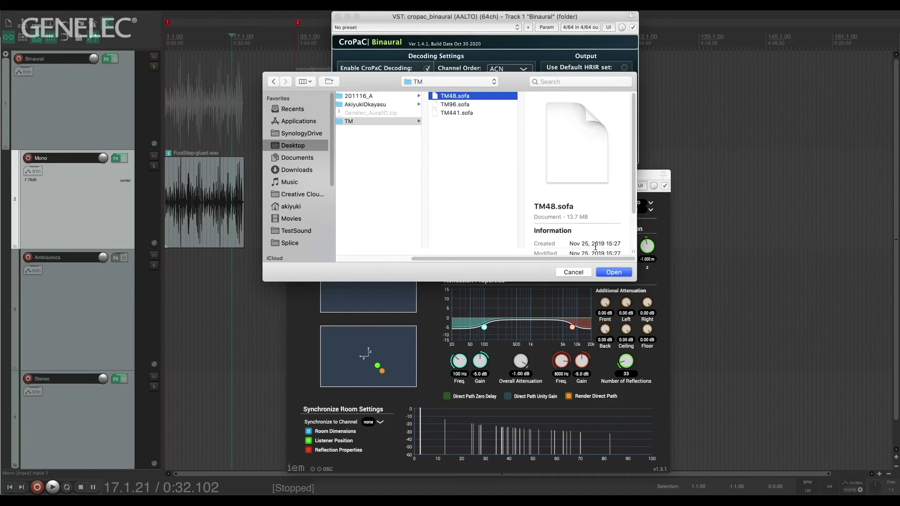
left_click(611, 273)
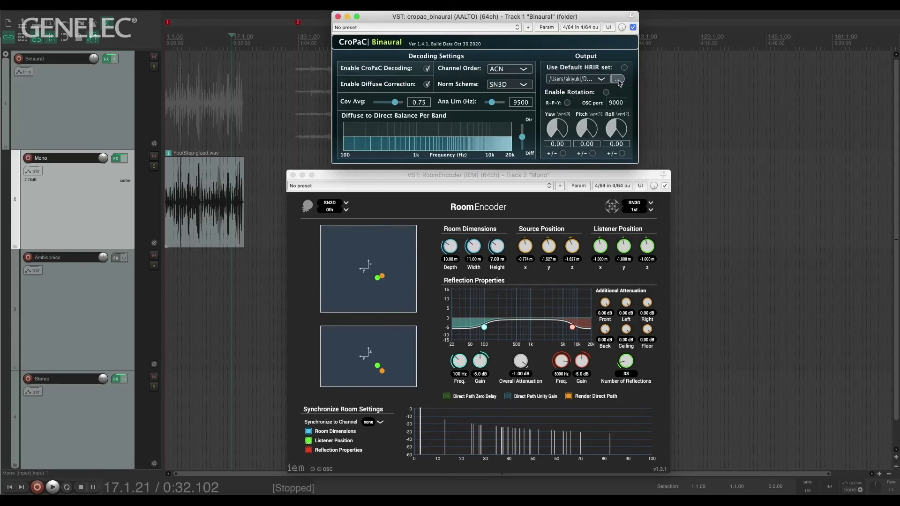
- Load the 48 kHz SOFA file from the person-named folder inside SOFA as the binaural decoder's HRIR set
left_click(617, 79)
left_click(436, 83)
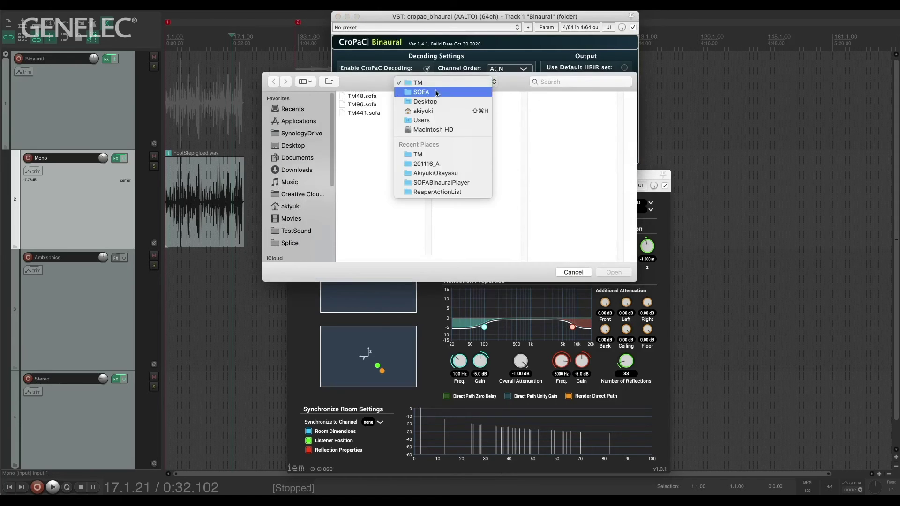
left_click(438, 92)
left_click(452, 105)
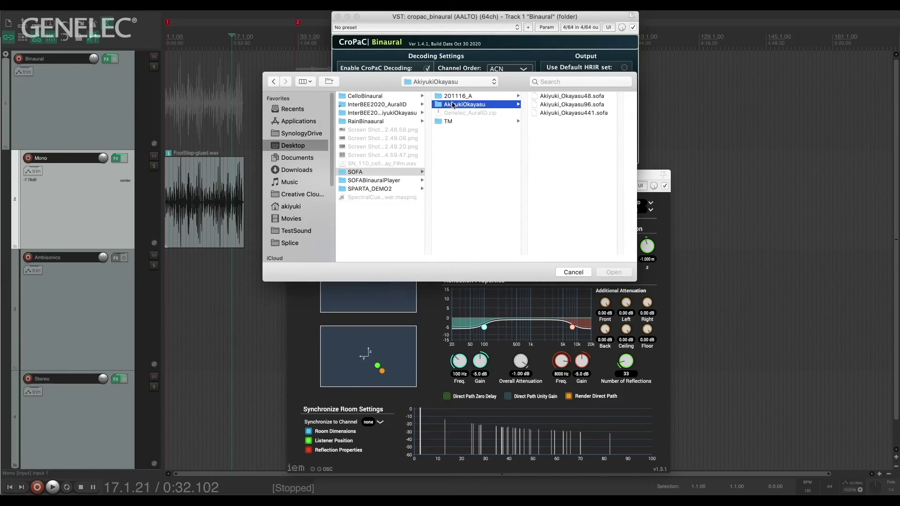
left_click(584, 97)
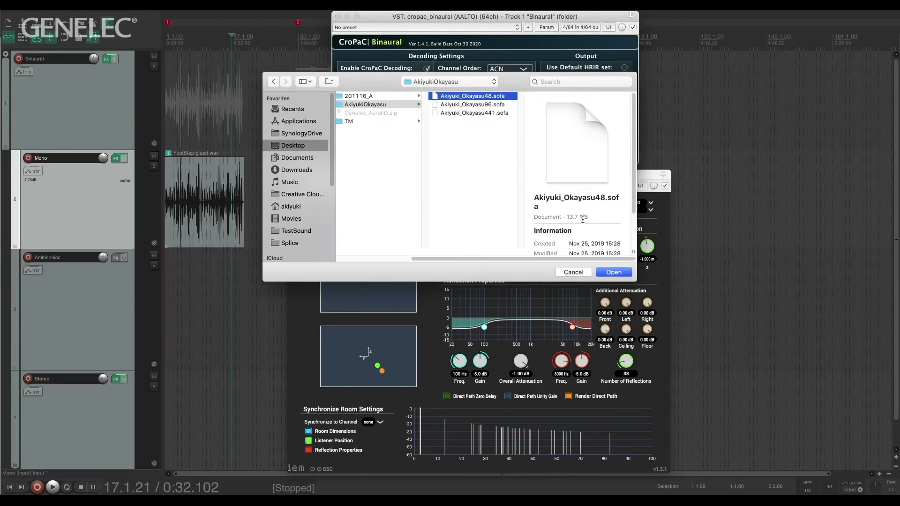
left_click(605, 274)
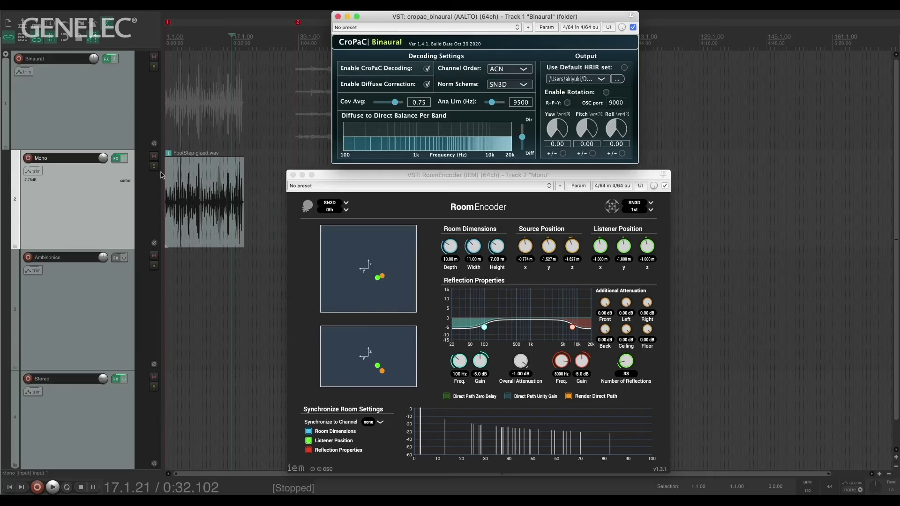
- Solo the Mono footstep track and audition it from the project start
left_click(154, 167)
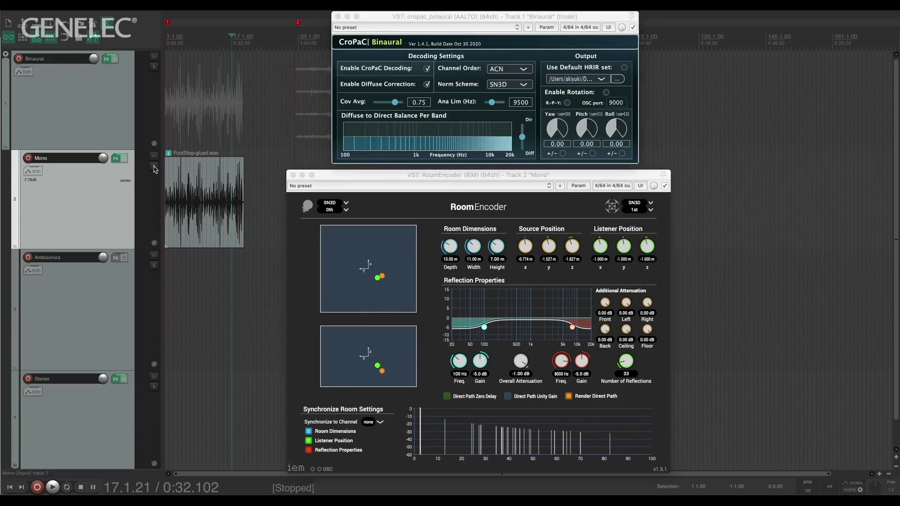
left_click(271, 169)
key("Home")
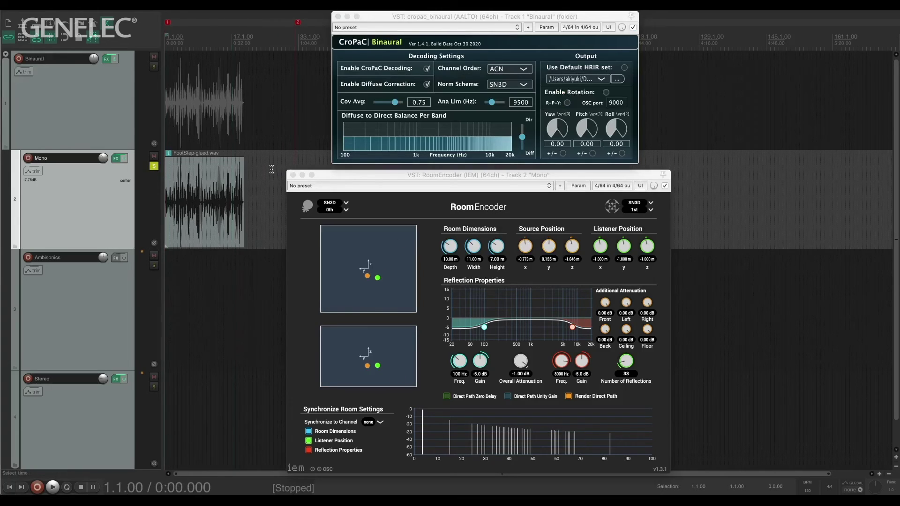
key("space")
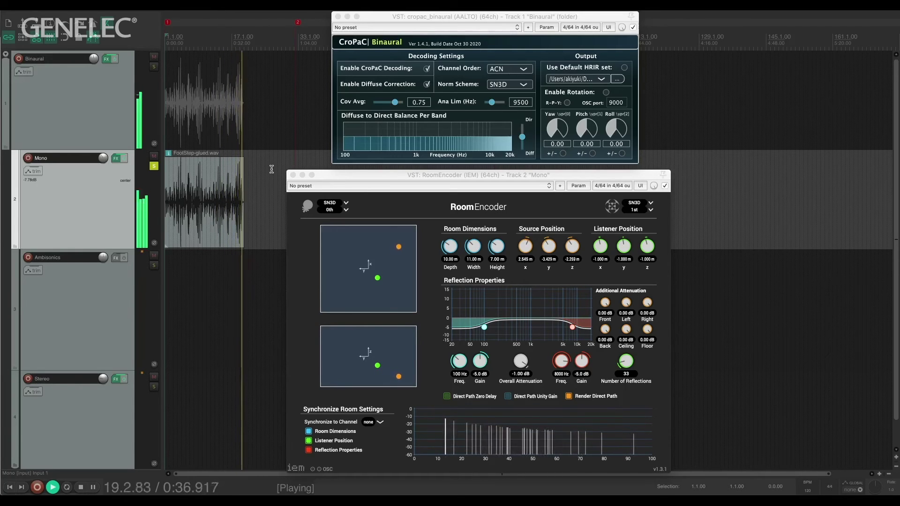
left_click(272, 169)
- Switch the decoder's HRIR set to TM48.sofa and audition the footsteps from the project start
left_click(601, 80)
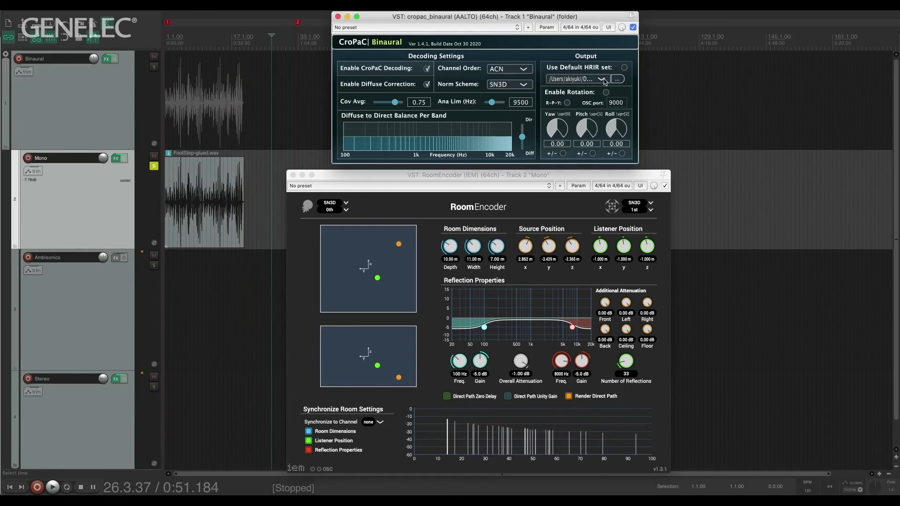
left_click(605, 105)
left_click(259, 169)
key("Home")
key("space")
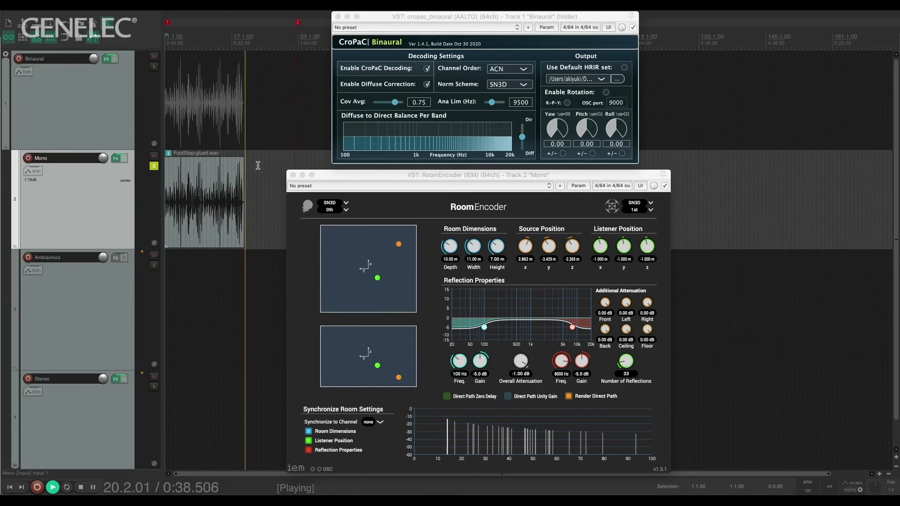
key("space")
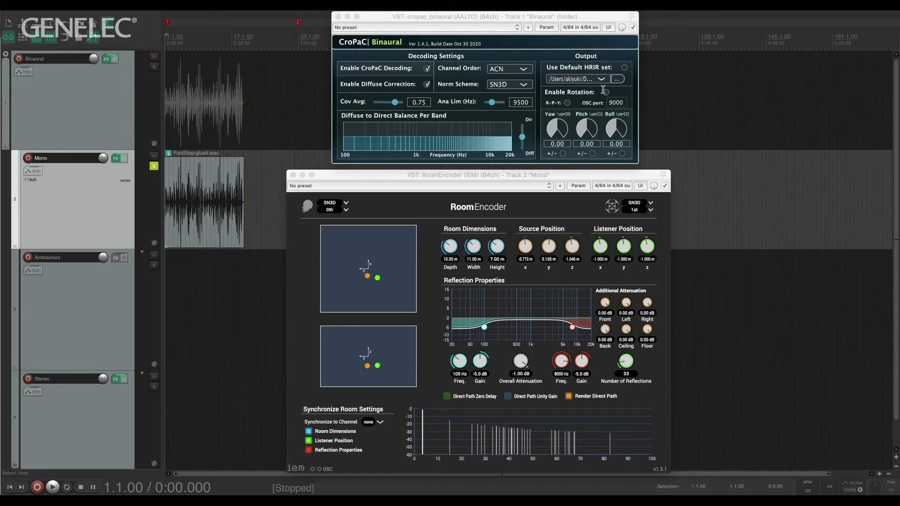
- Switch the decoder's HRIR set to A_48000.sofa and audition the soloed footsteps
left_click(604, 79)
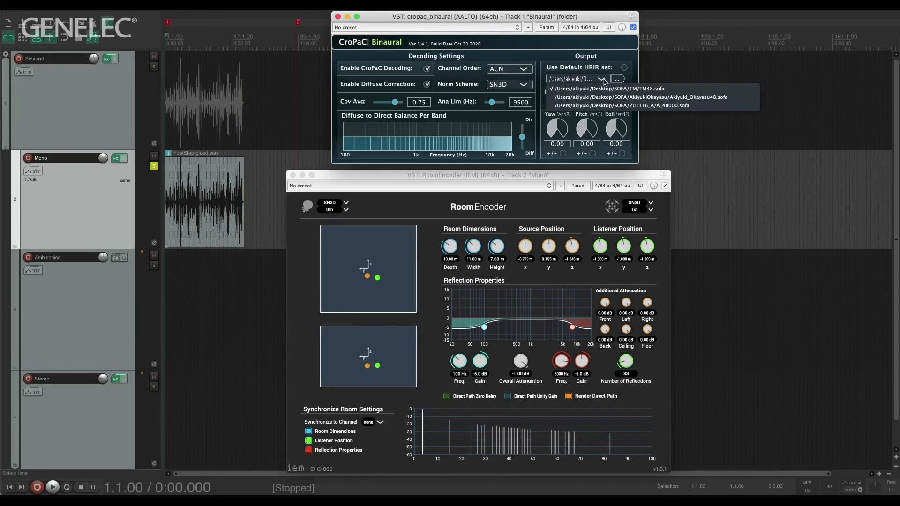
left_click(609, 109)
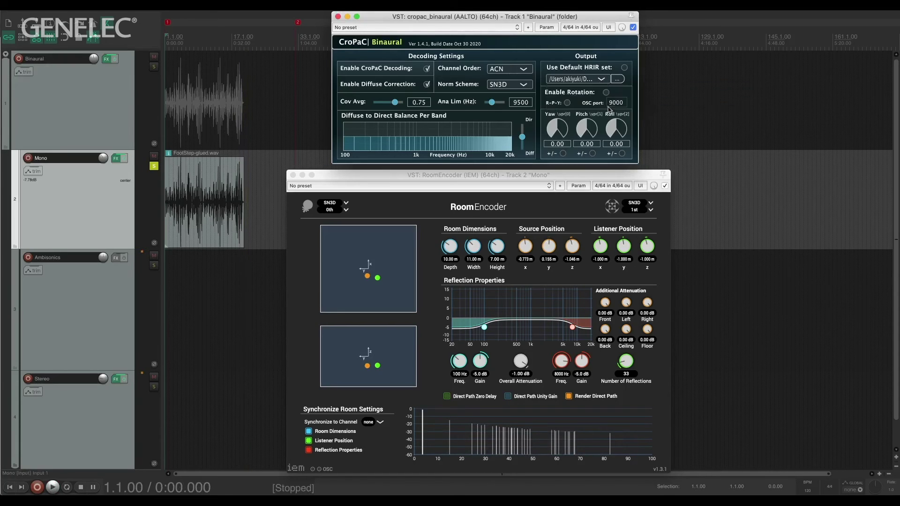
left_click(266, 168)
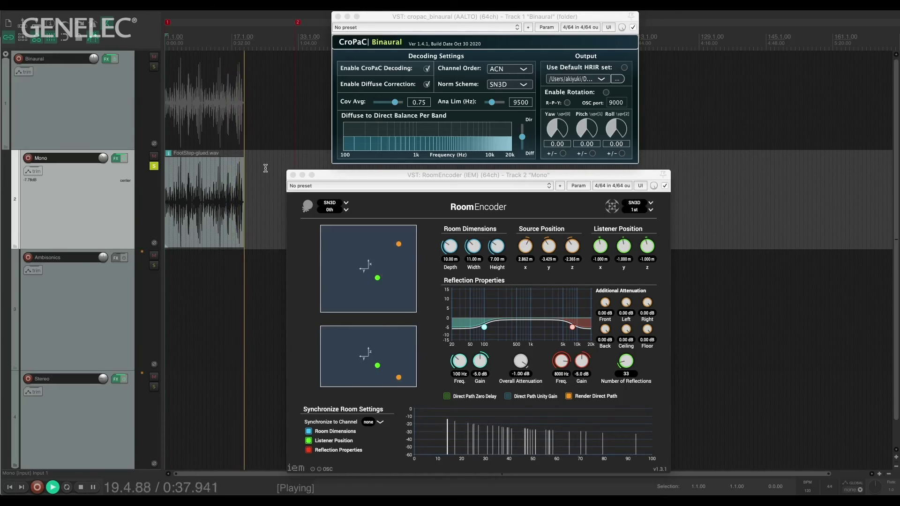
left_click(265, 168)
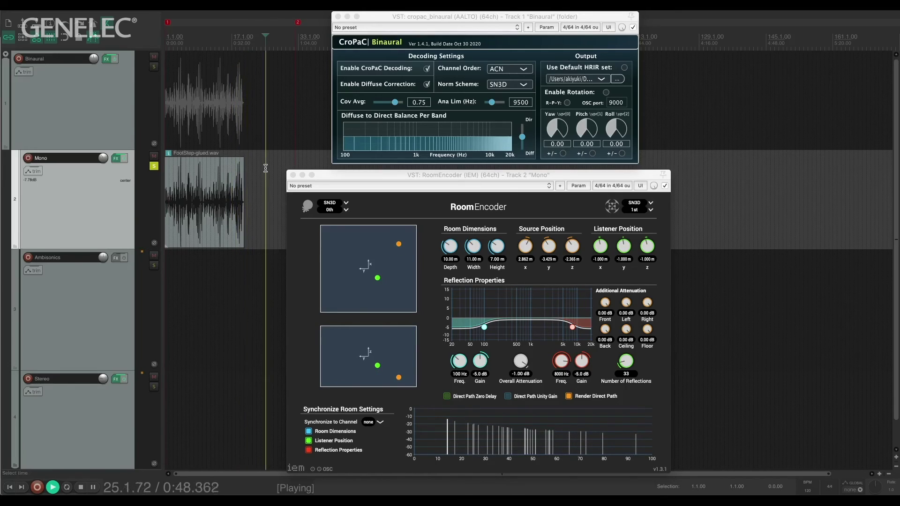
key("space")
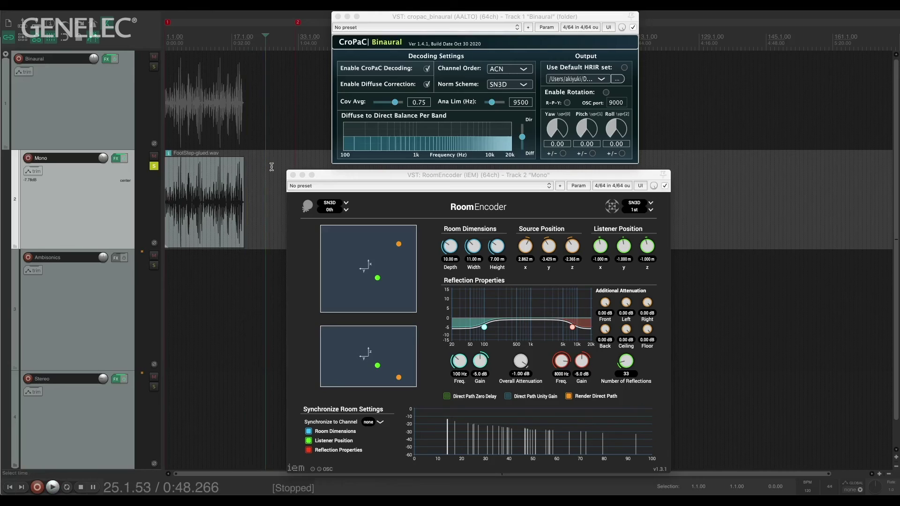
- Switch the decoder's HRIR set to the 48 kHz SOFA file in the person-named folder
left_click(602, 79)
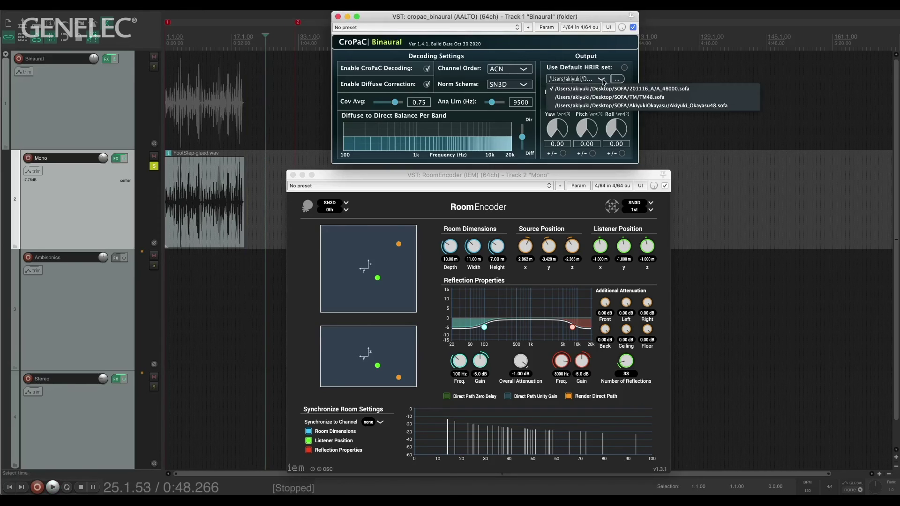
left_click(608, 106)
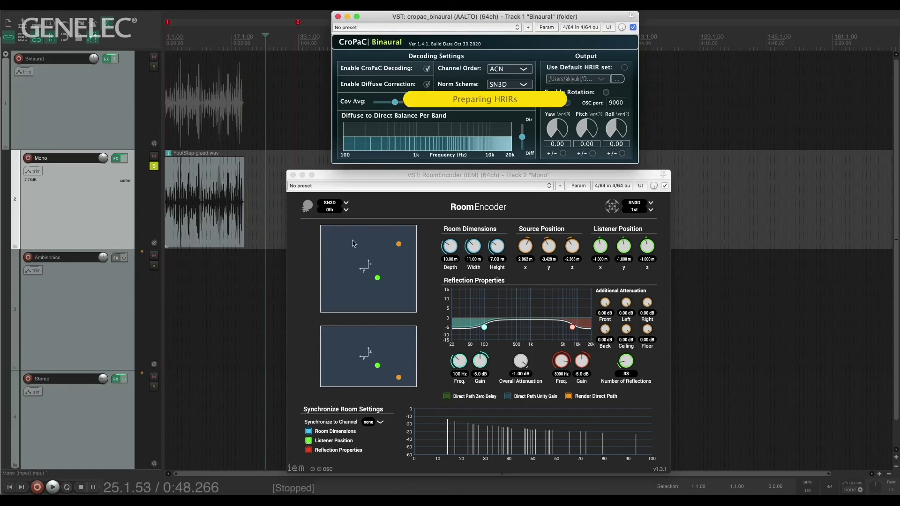
- Move the solo from the Mono track to the Ambisonics track and close the RoomEncoder window
left_click(153, 166)
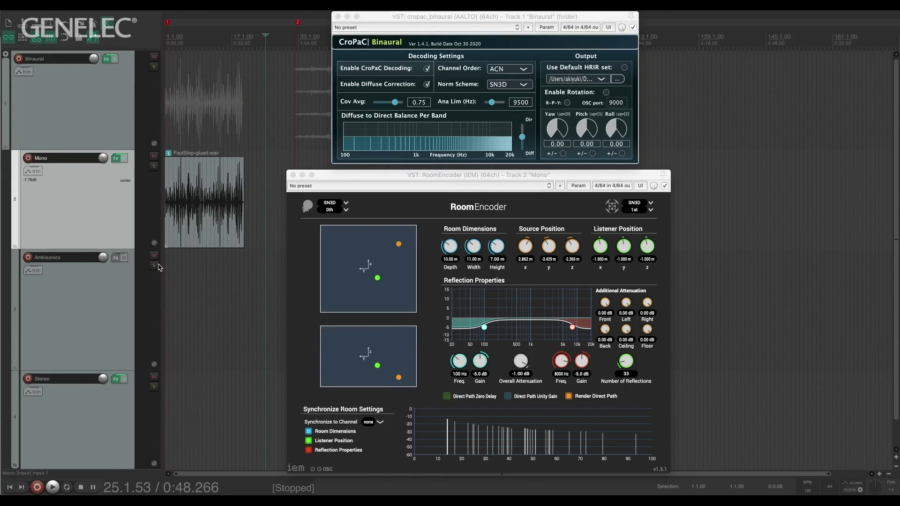
left_click(154, 265)
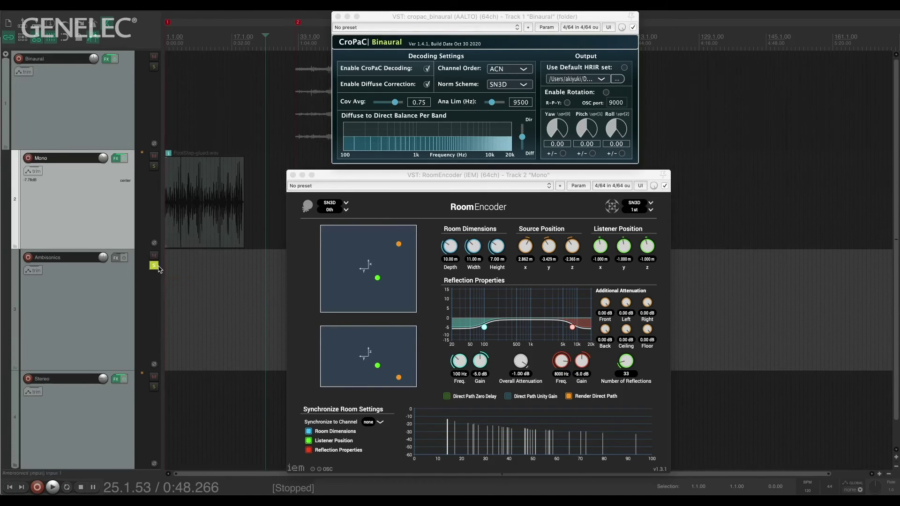
left_click(292, 174)
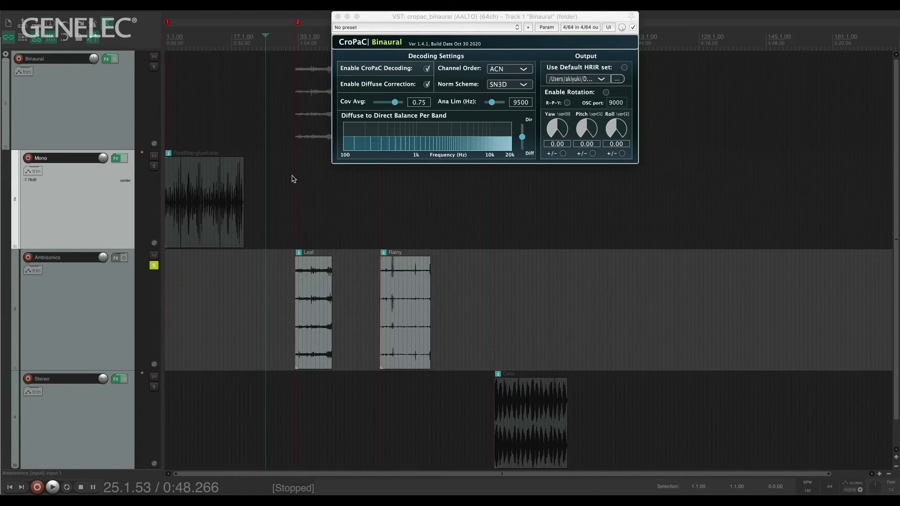
- Audition the Leaf clip on the soloed Ambisonics track from its start
left_click(289, 263)
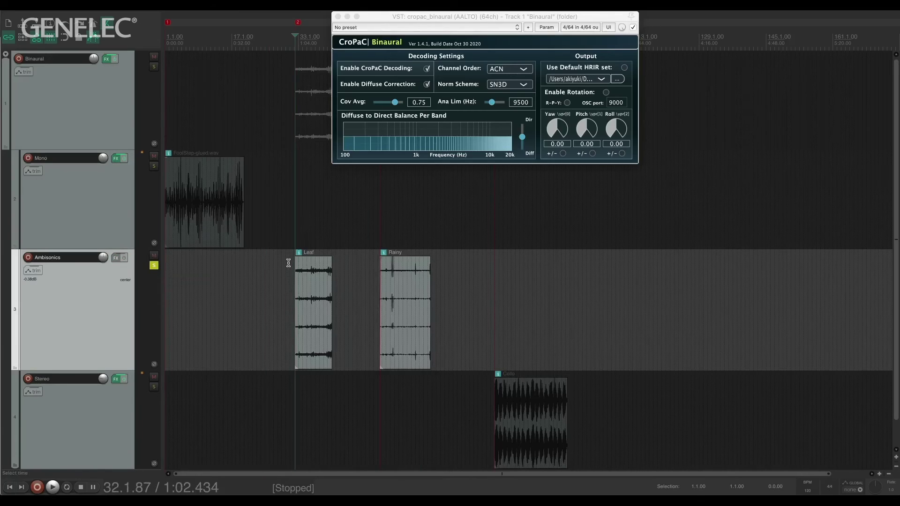
key("space")
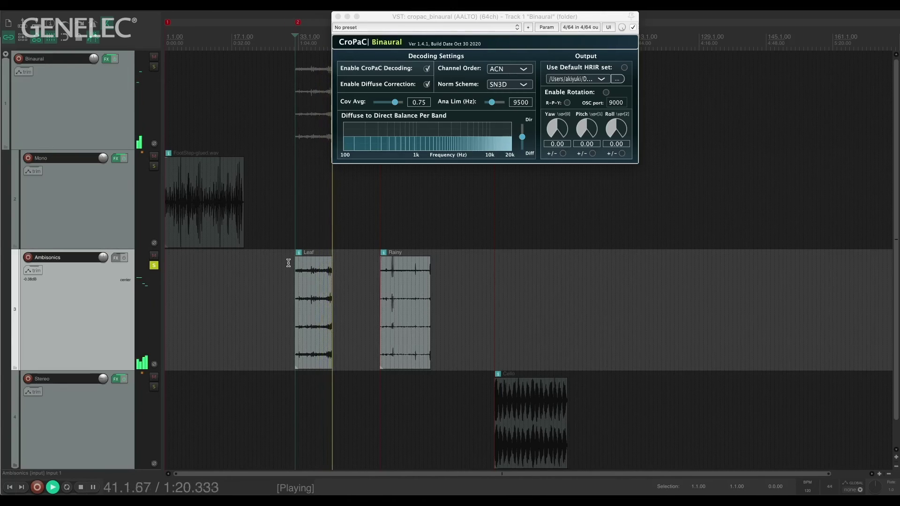
key("space")
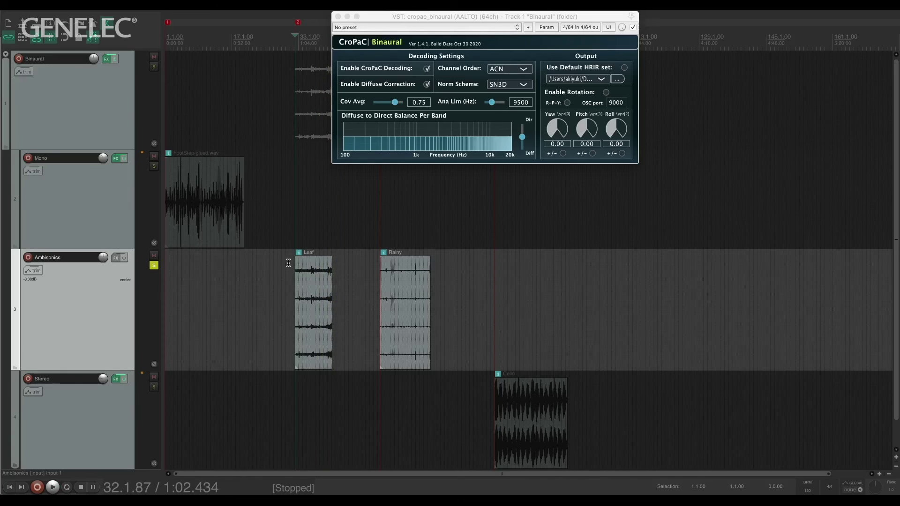
- Switch the decoder's HRIR set to TM48.sofa and audition the Leaf clip from its start
left_click(601, 79)
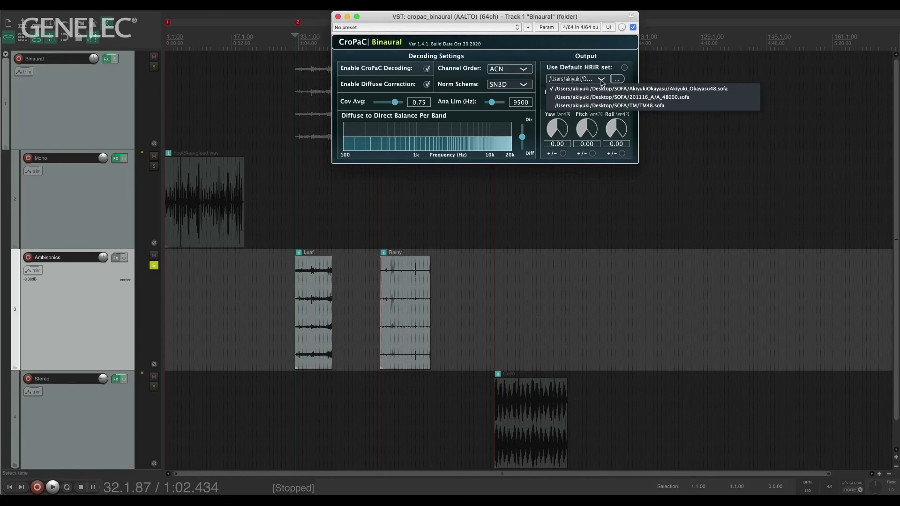
left_click(601, 106)
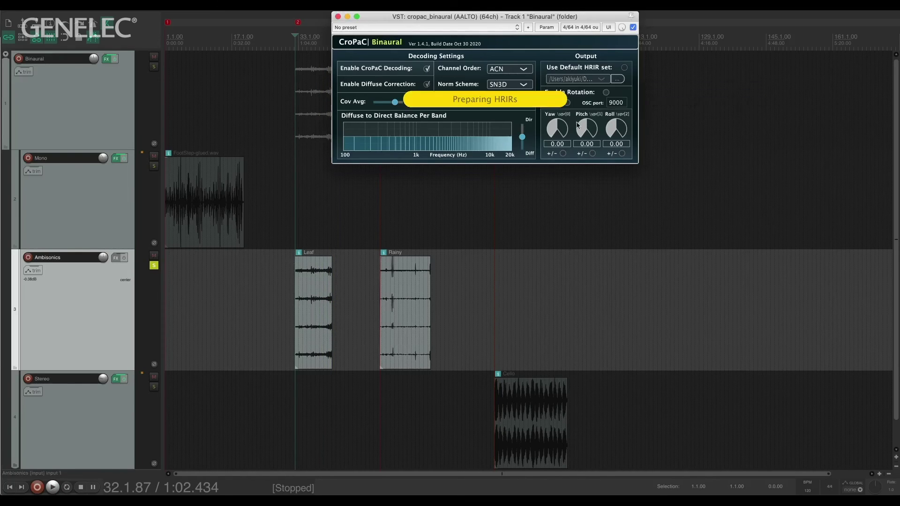
left_click(290, 281)
key("space")
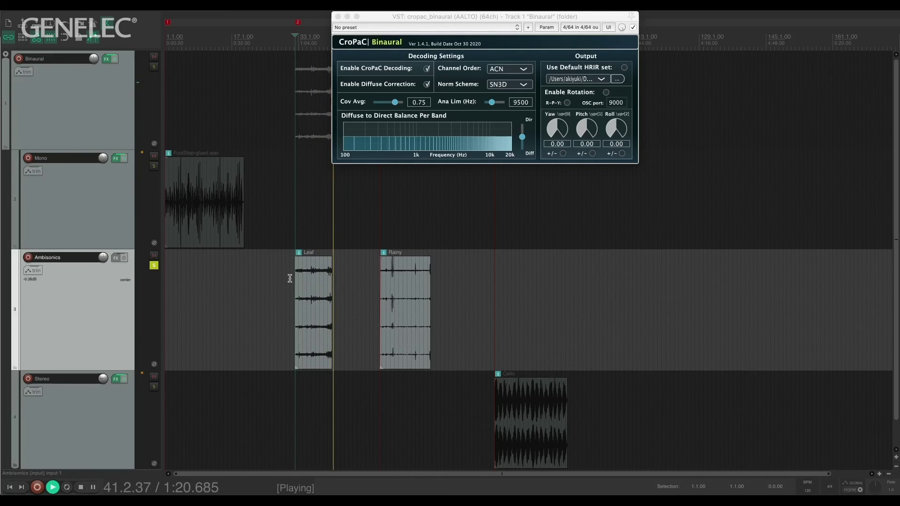
key("space")
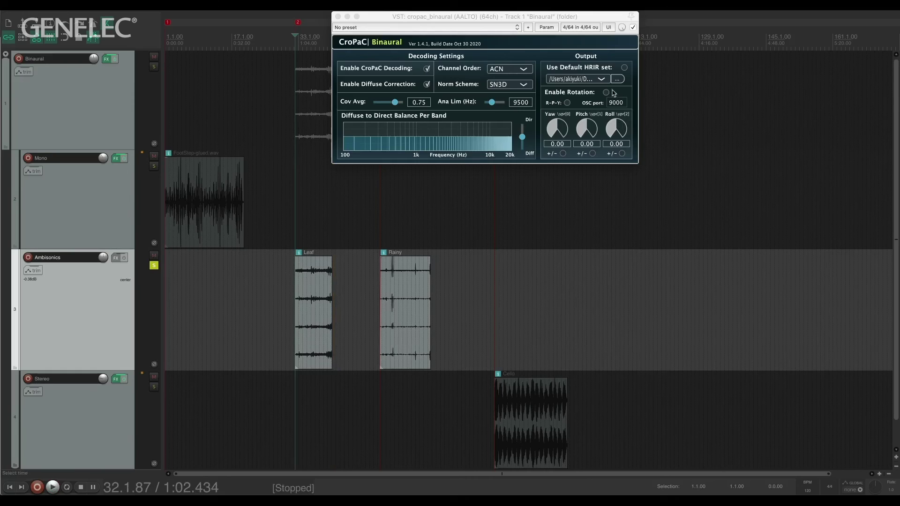
- Switch the decoder's HRIR set to A_48000.sofa and audition the Leaf clip from its start
left_click(601, 79)
left_click(601, 78)
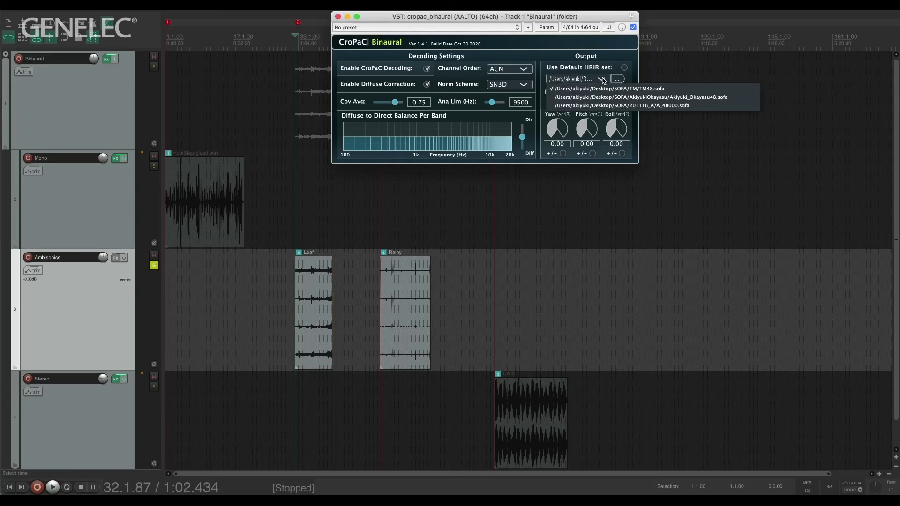
left_click(609, 105)
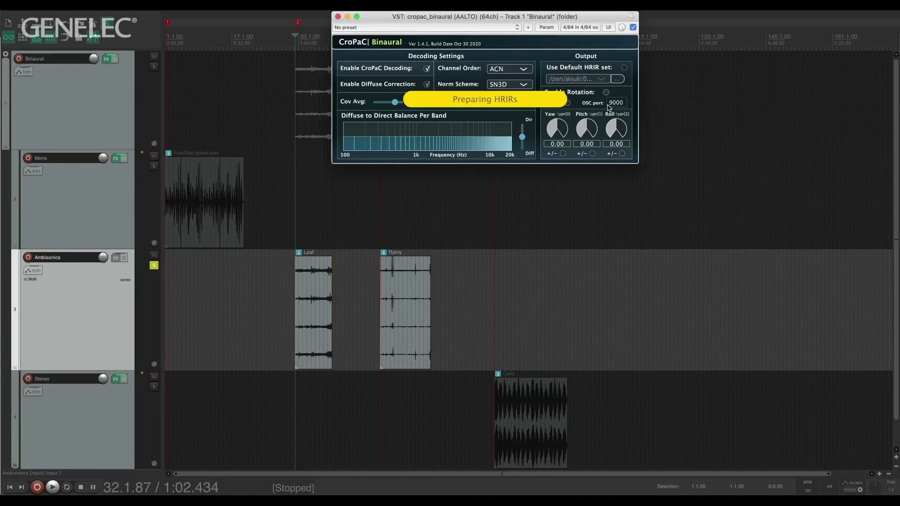
left_click(288, 279)
key("Home")
key("2")
key("space")
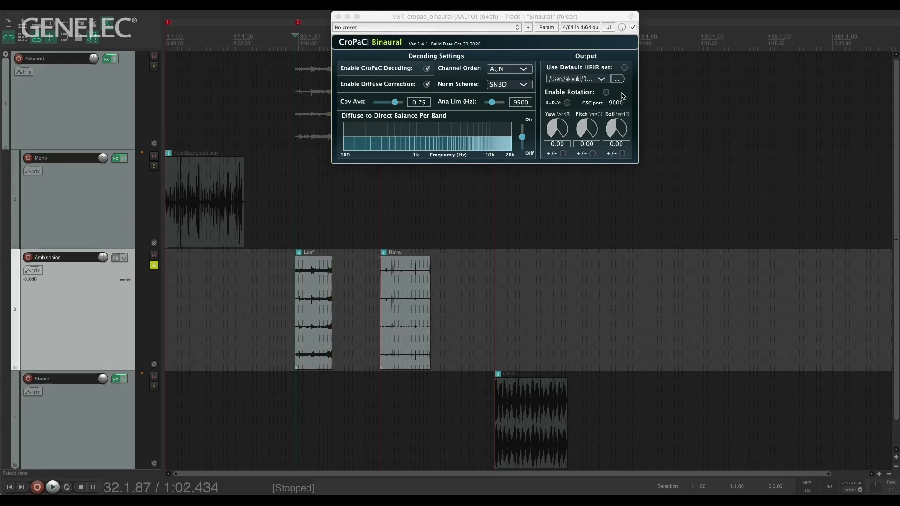
- Switch the decoder's HRIR set to the 48 kHz SOFA file in the person-named folder and audition the Rainy clip
left_click(601, 79)
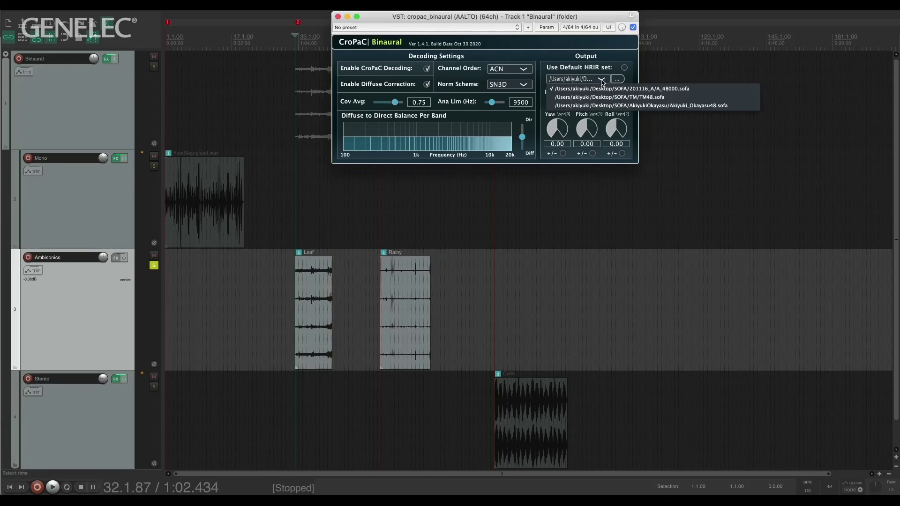
left_click(603, 109)
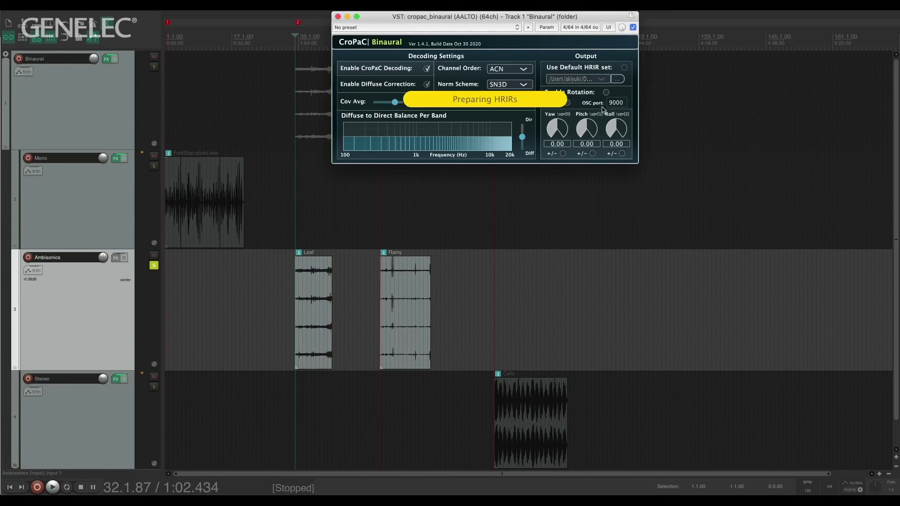
left_click(374, 291)
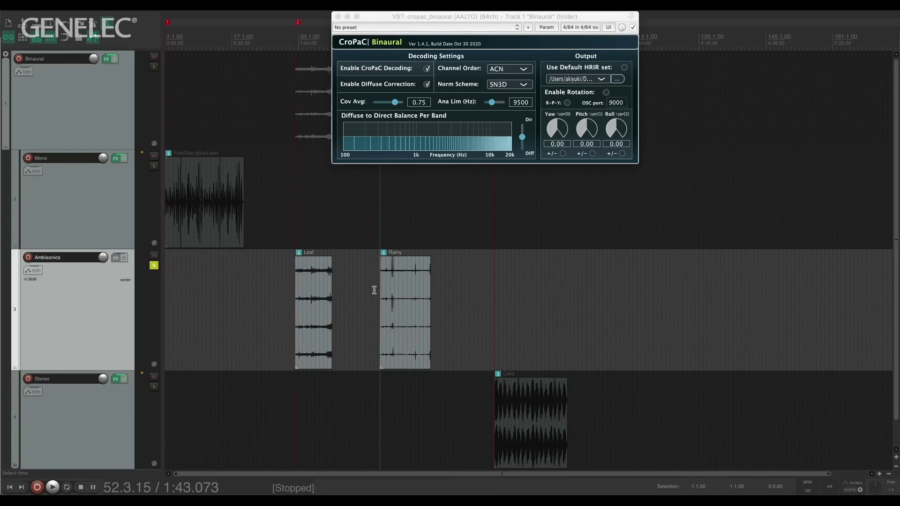
key("space")
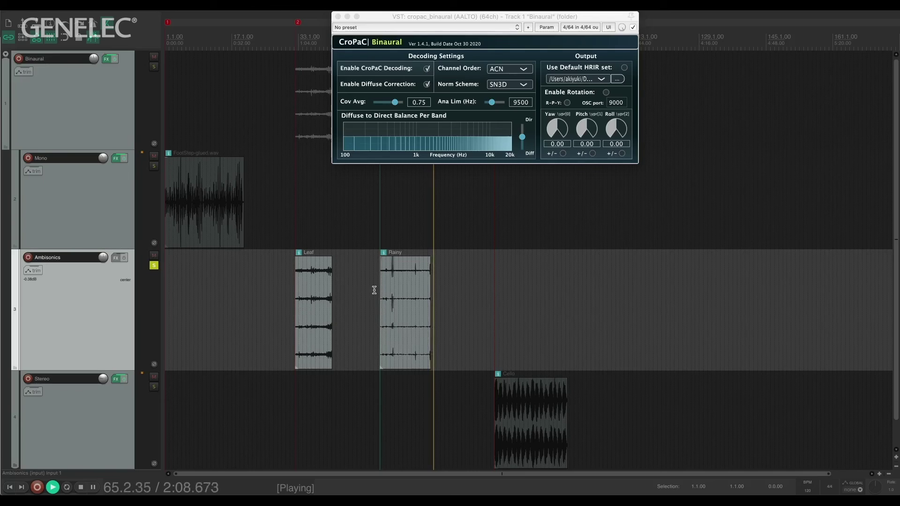
left_click(374, 291)
key("space")
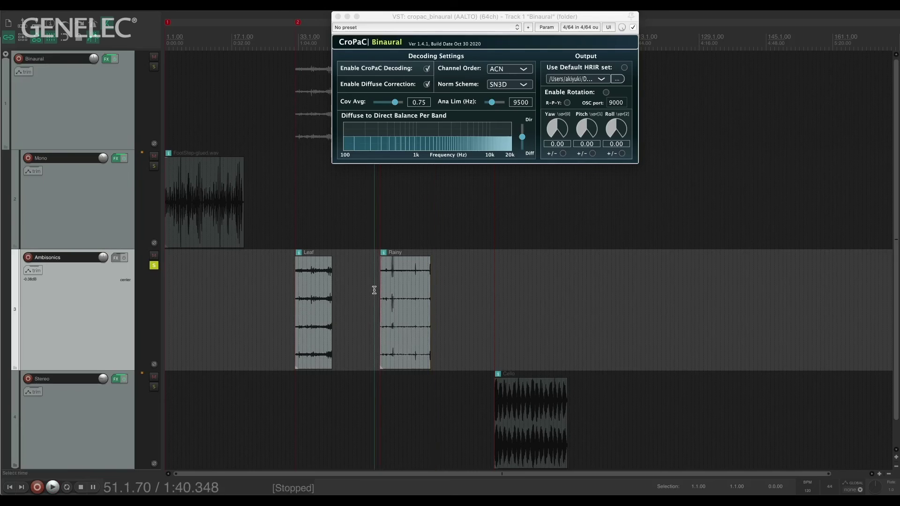
- Switch the decoder's HRIR set to TM48.sofa and audition the Rainy clip from its start
left_click(602, 79)
left_click(604, 103)
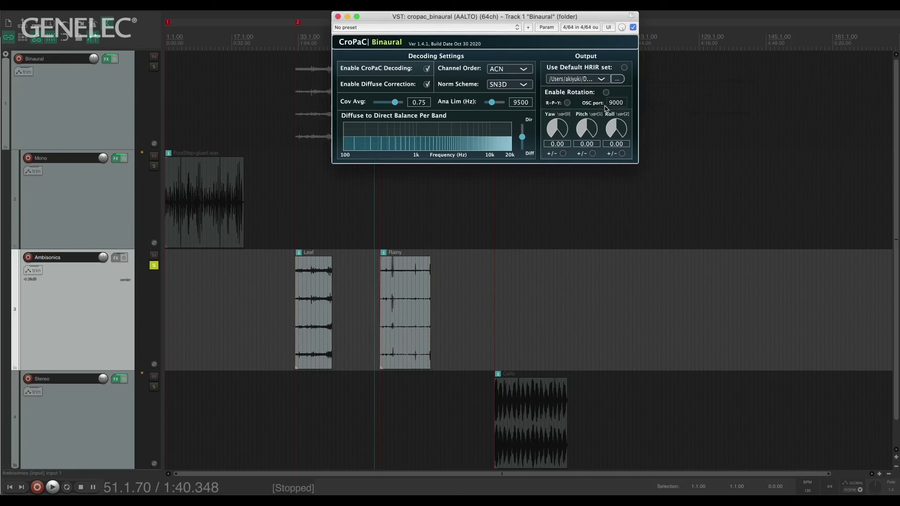
left_click(371, 265)
key("space")
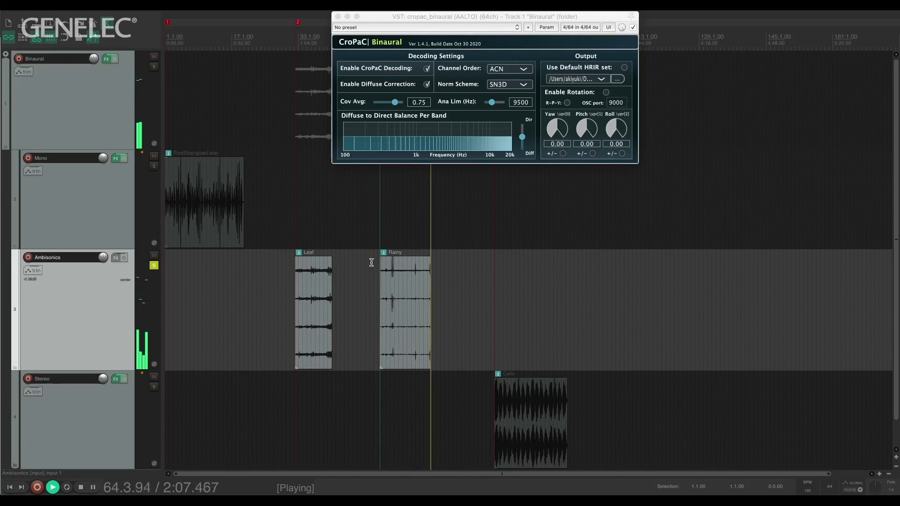
key("space")
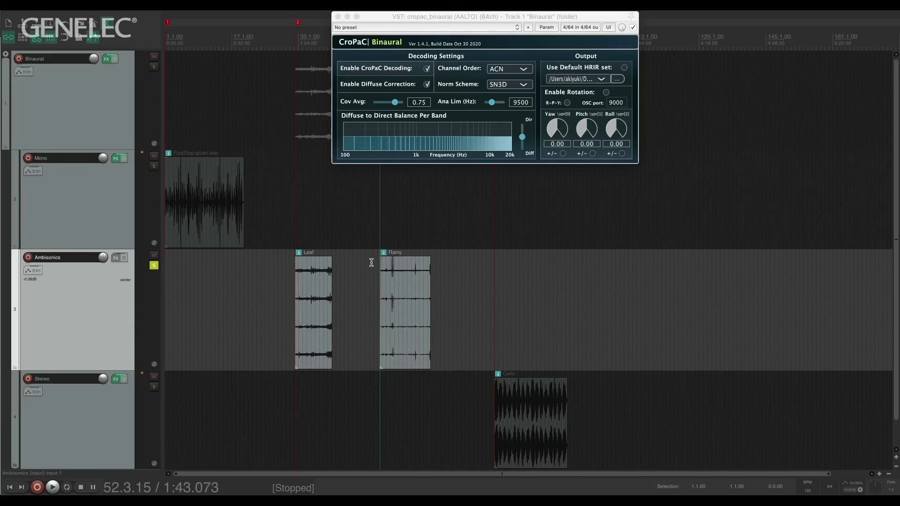
- Switch the decoder's HRIR set to A_48000.sofa and audition the Rainy clip from its start
left_click(606, 80)
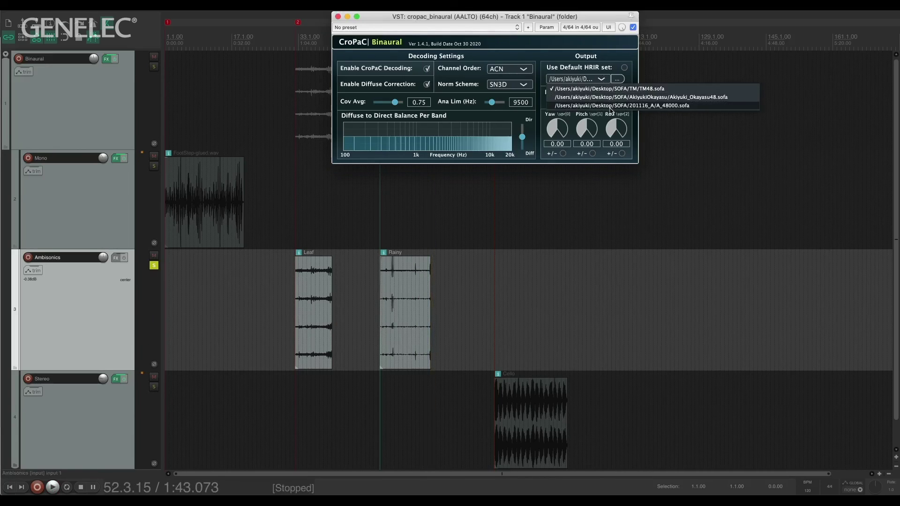
left_click(610, 105)
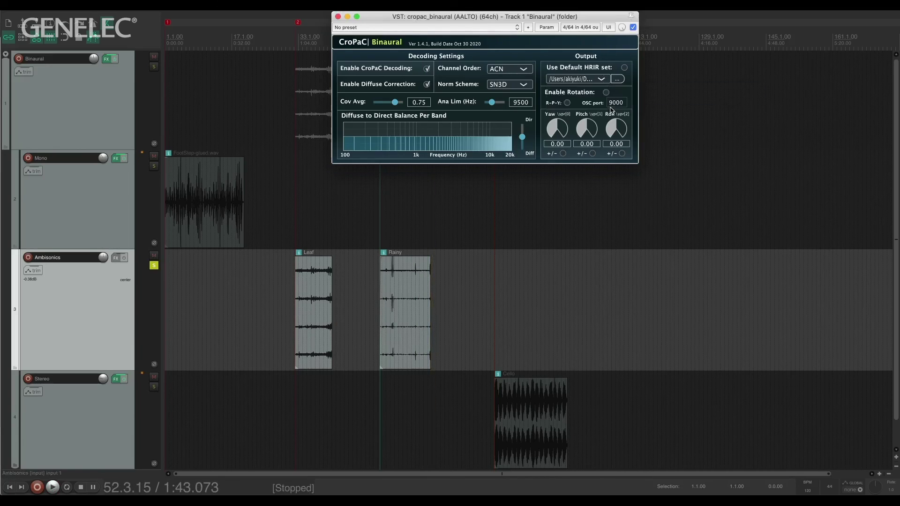
left_click(371, 281)
key("space")
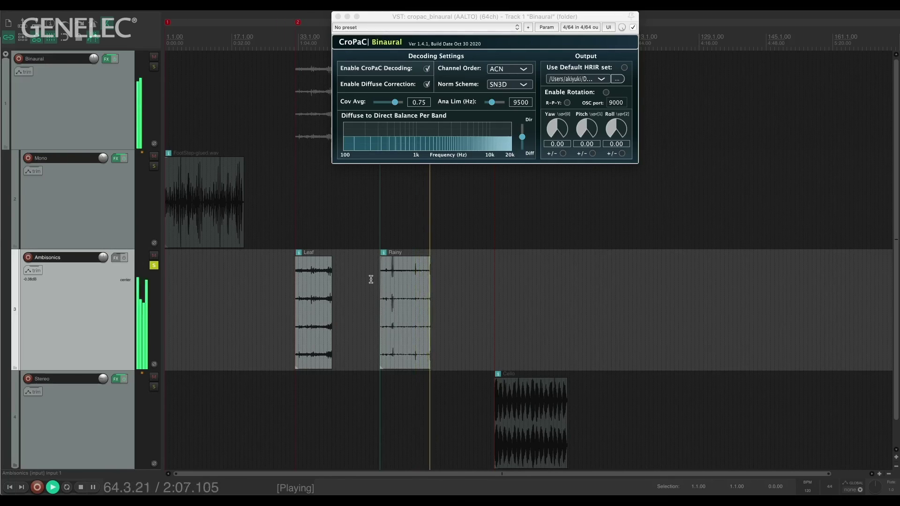
left_click(370, 279)
key("space")
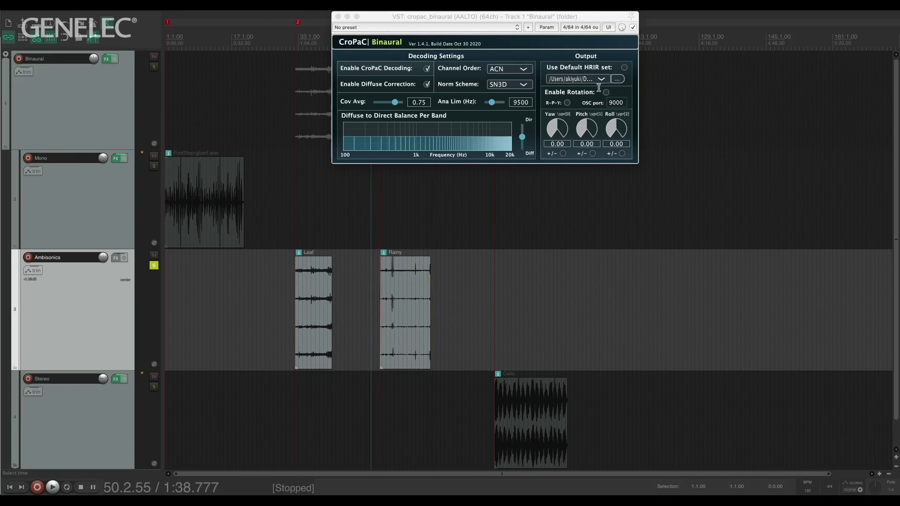
- Switch the decoder's HRIR set back to the 48 kHz SOFA file in the person-named folder
left_click(602, 81)
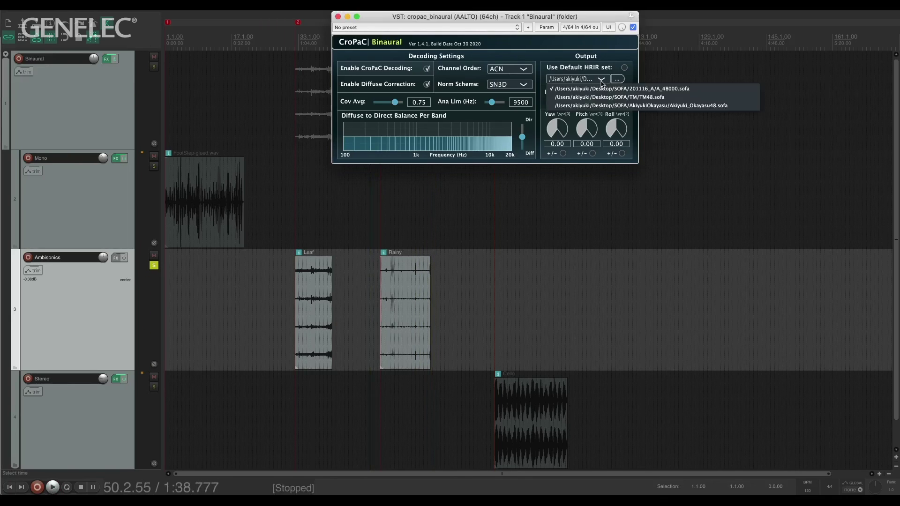
left_click(605, 104)
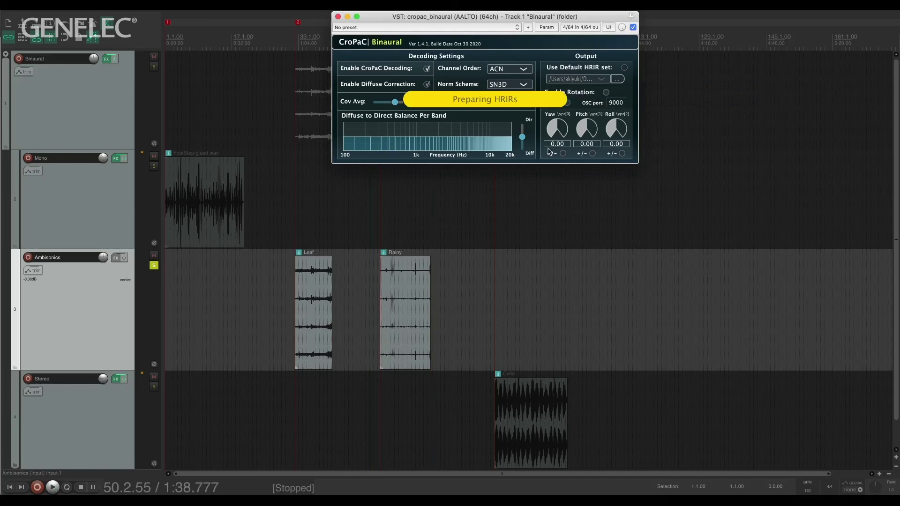
- Solo the Stereo track instead of Ambisonics, go to the Cello clip's start and place the StereoEncoder window clear of that clip
left_click(152, 266)
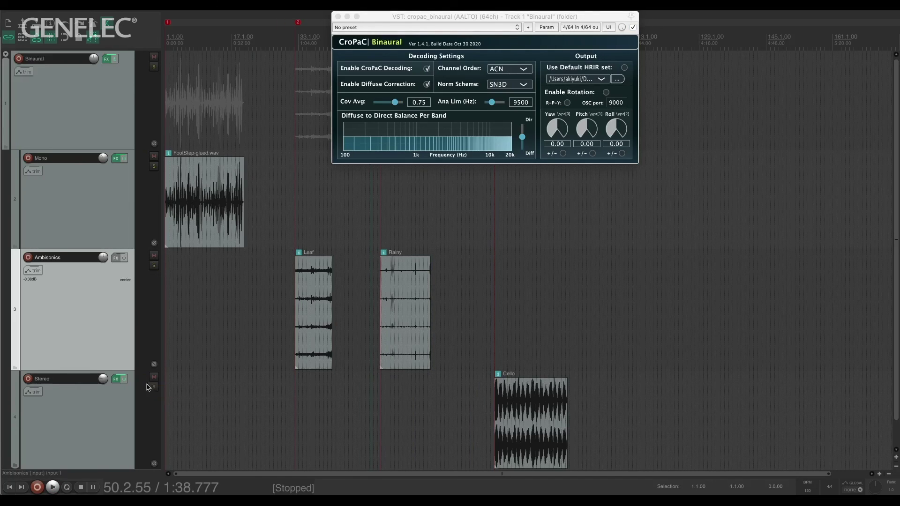
left_click(153, 388)
key("Tab")
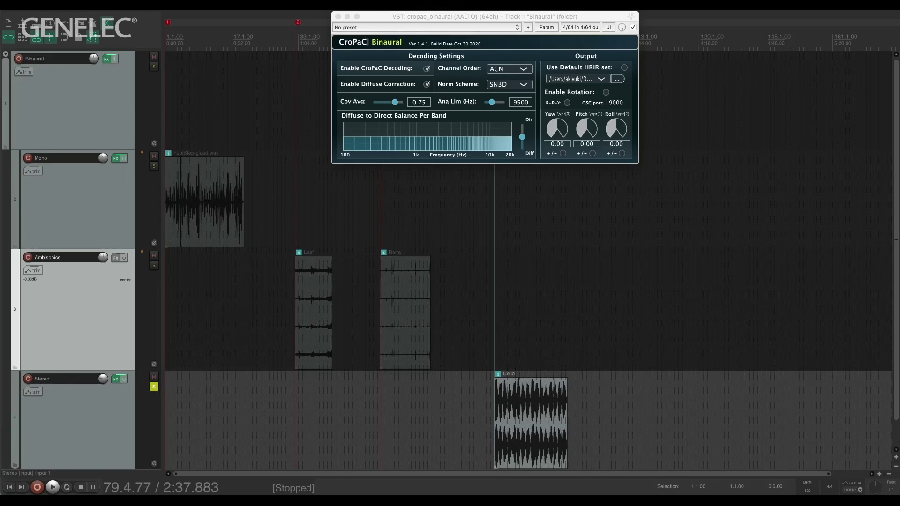
left_click_drag(103, 112, 643, 186)
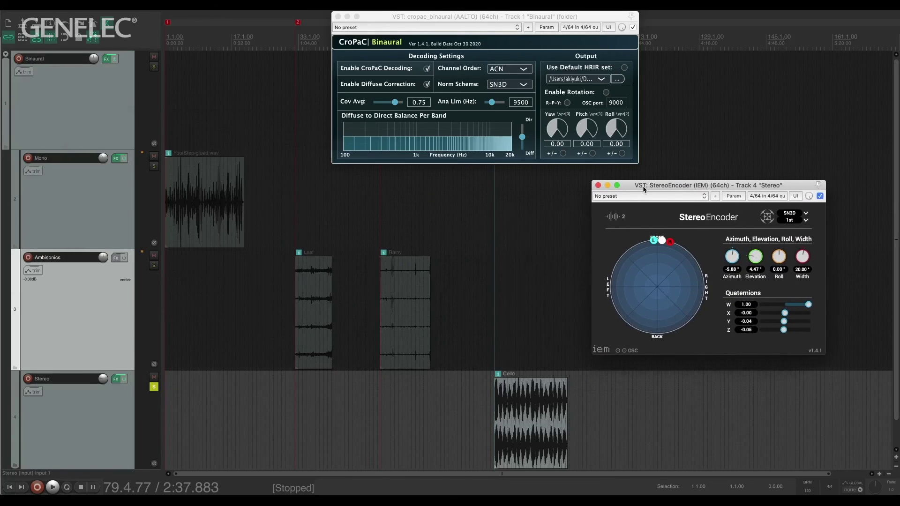
- Audition the Cello clip on the soloed Stereo track from its start
left_click(483, 394)
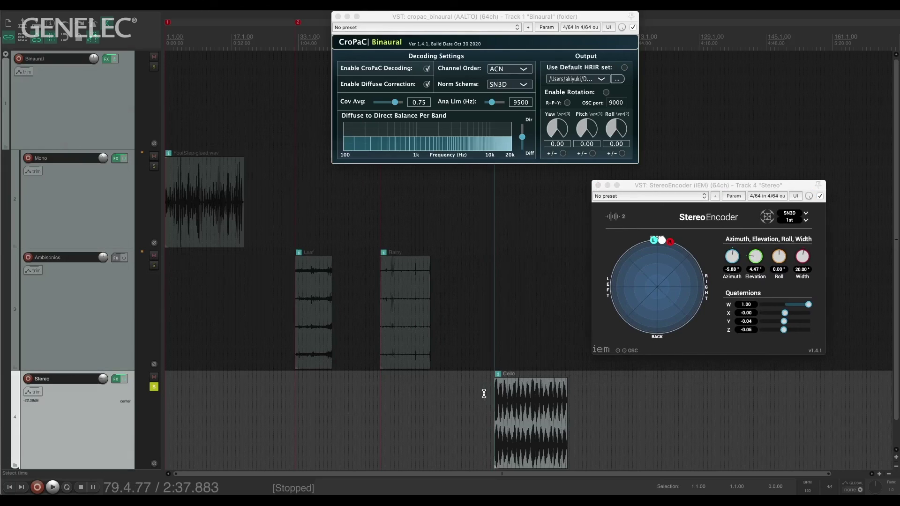
key("space")
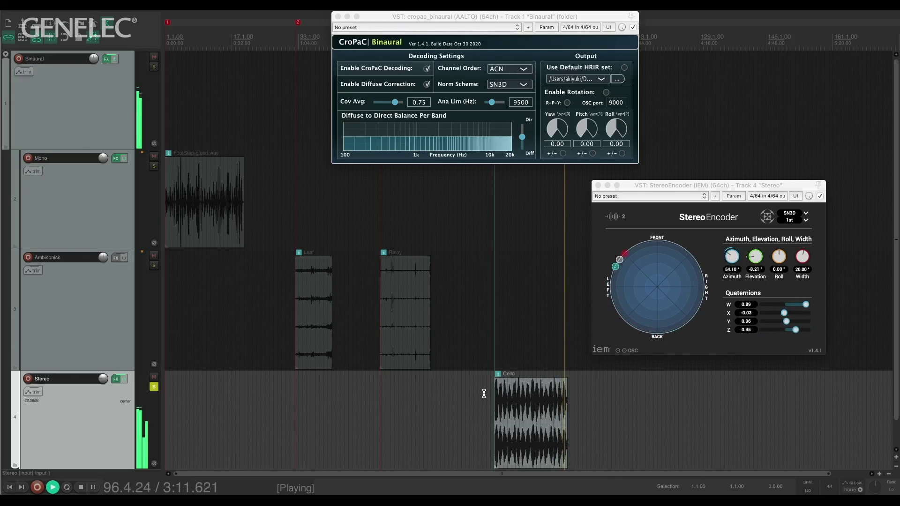
key("space")
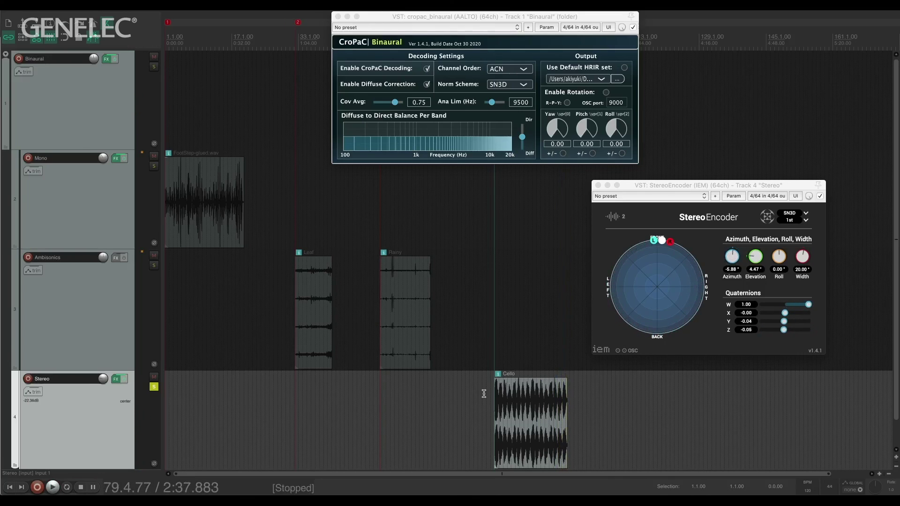
key("space")
- Switch the decoder's HRIR set to TM48.sofa for the Cello comparison
left_click(602, 79)
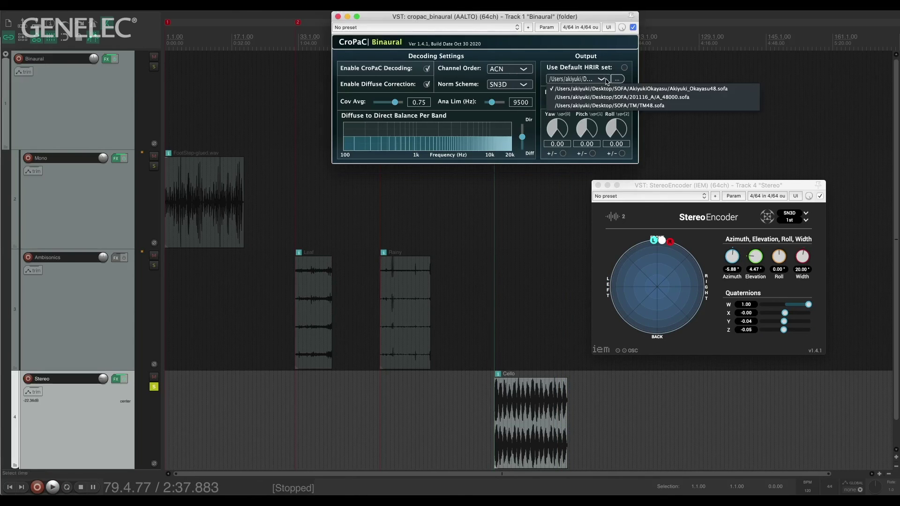
left_click(606, 106)
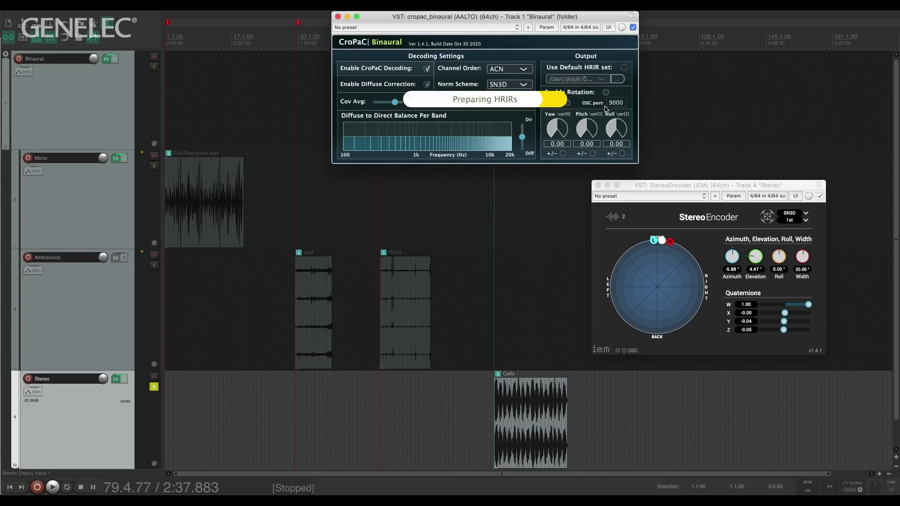
- Audition the Cello clip on the soloed Stereo track with the TM48.sofa HRIR set, stopping playback near the clip's end
left_click(480, 393)
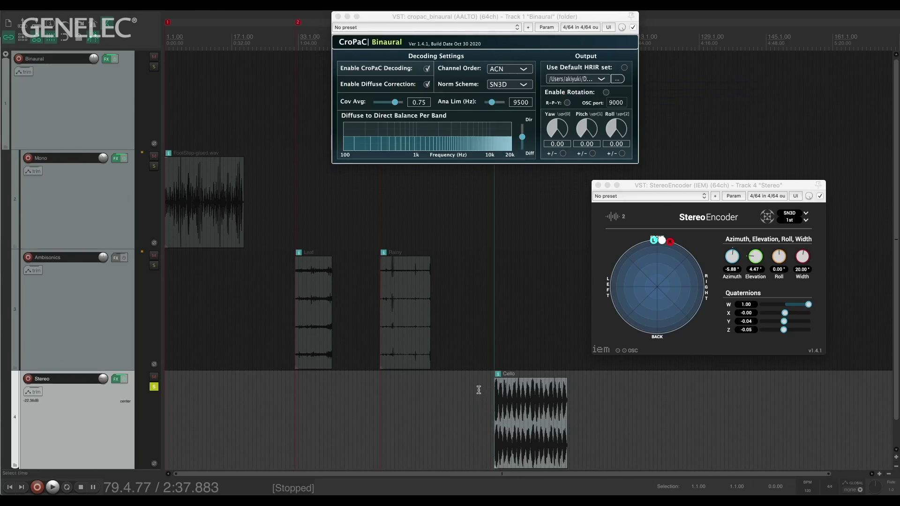
key("space")
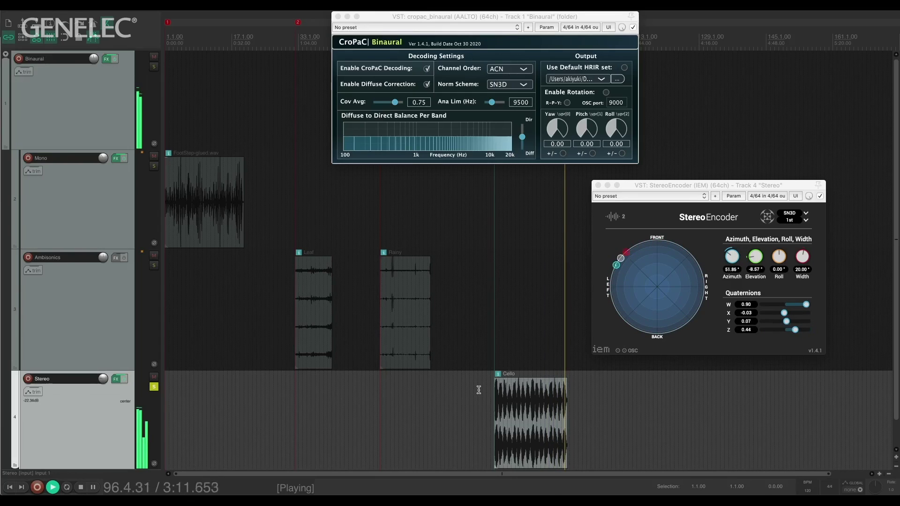
key("space")
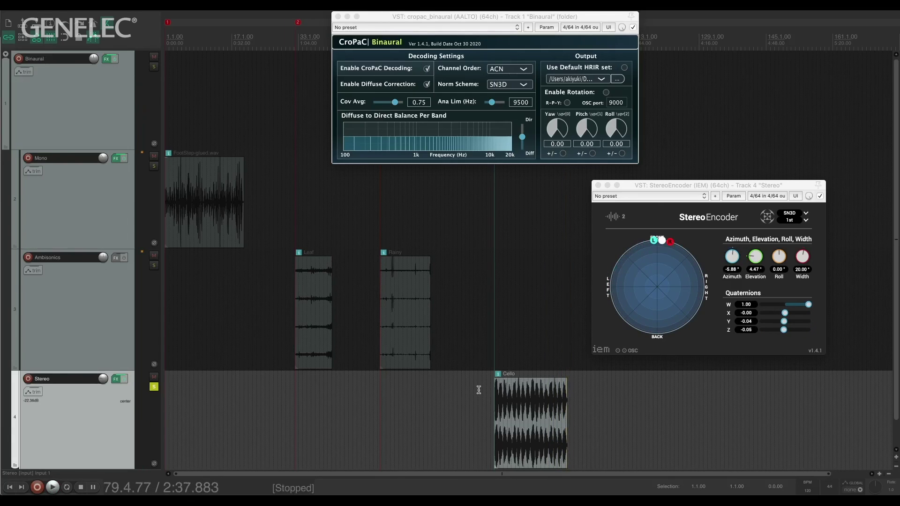
- Switch the decoder's HRIR set to 201116_A/A_48000.sofa and audition the Cello clip with it, stopping near the clip's end
left_click(600, 79)
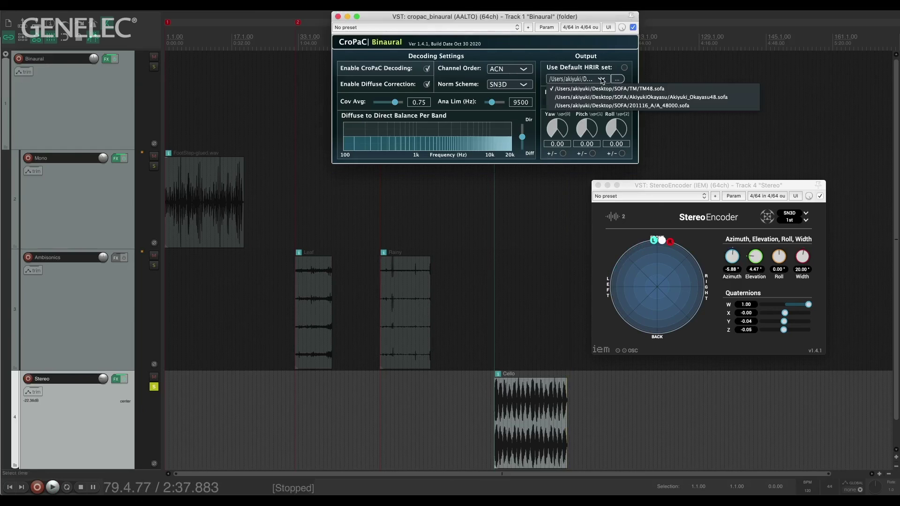
left_click(600, 105)
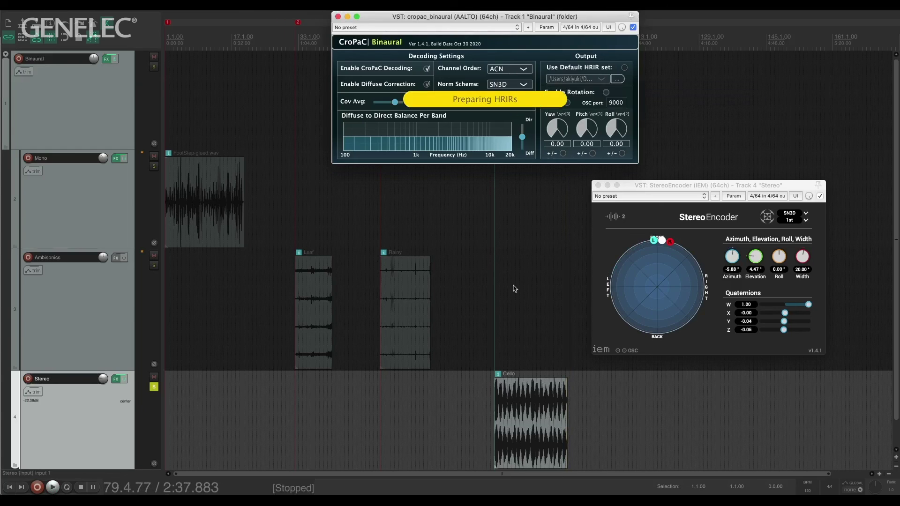
left_click(480, 393)
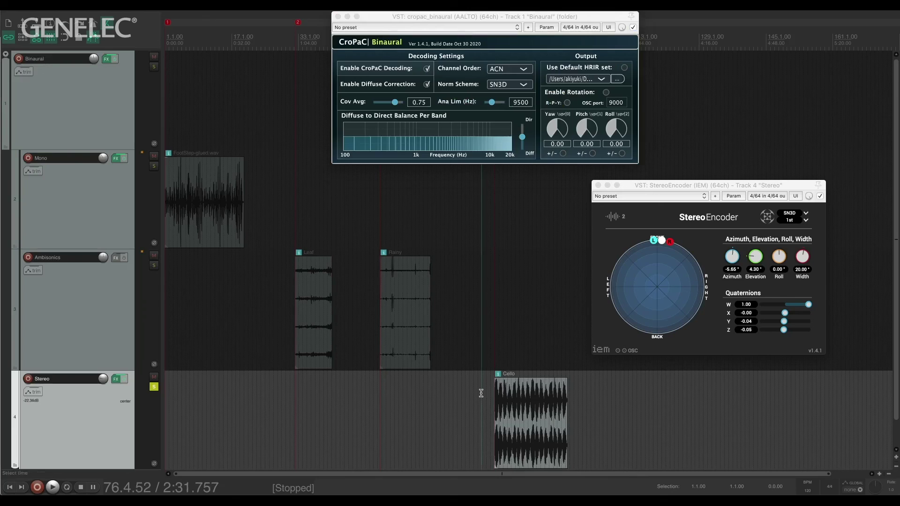
key("space")
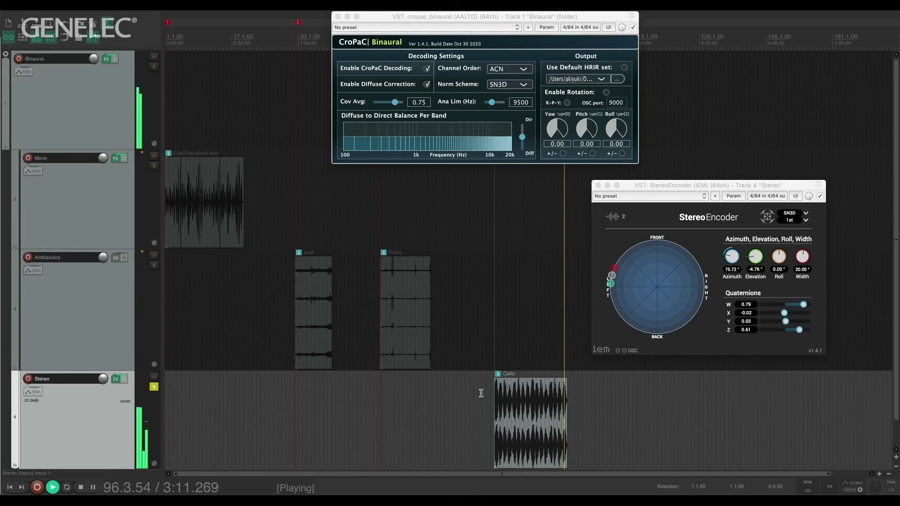
key("space")
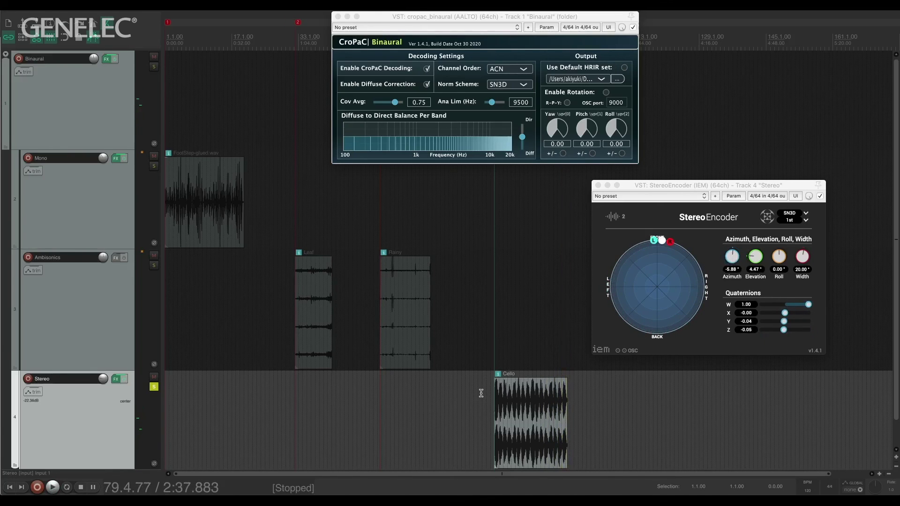